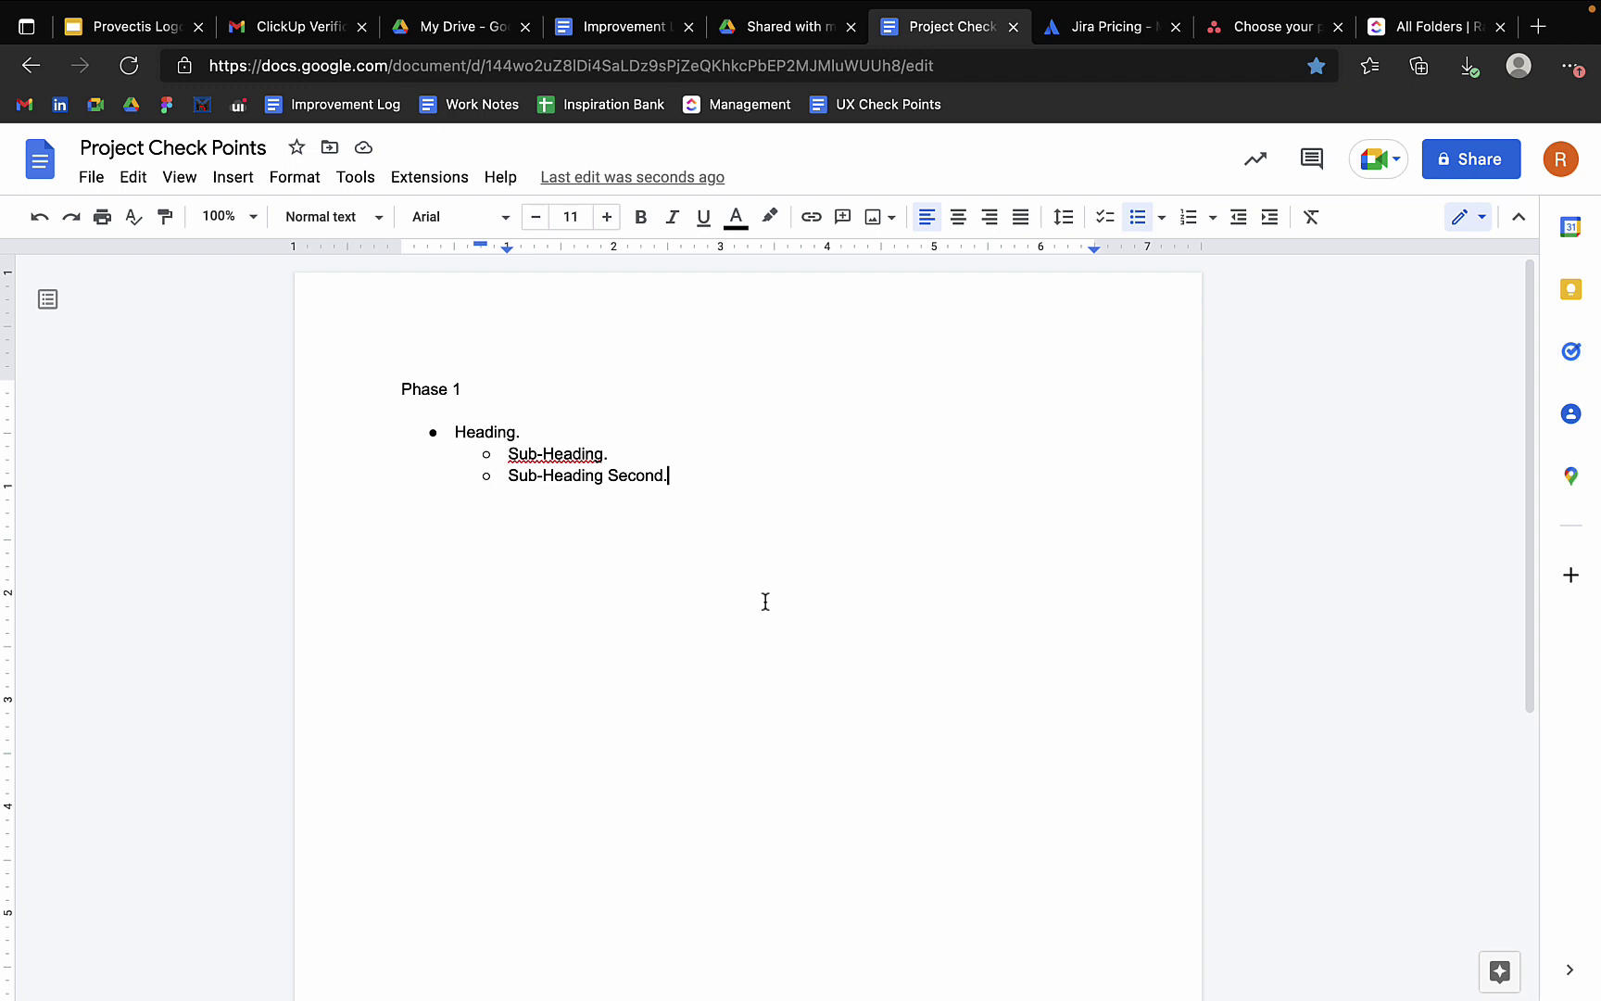
Step: Select the whole existing list under Phase 1, from Heading. through Sub-Heading Second
left_click_drag(671, 477, 445, 426)
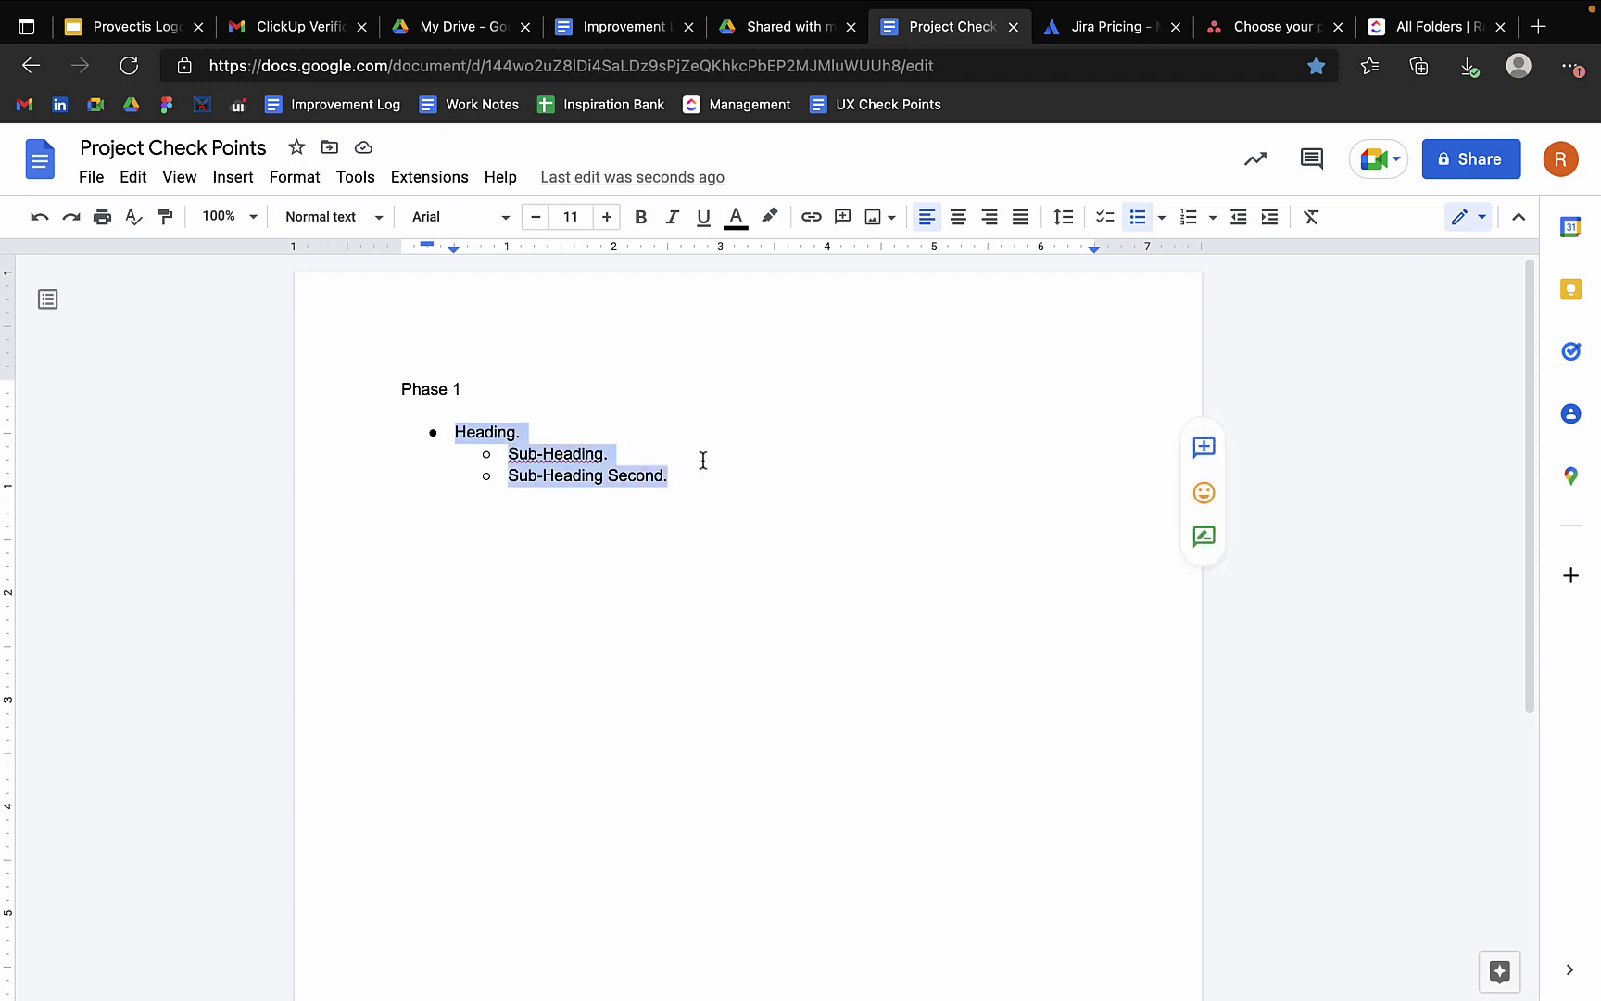
Step: Delete the old list and its leftover bullet, leaving a plain 'Heading' line selected
key("BackSpace")
key("BackSpace")
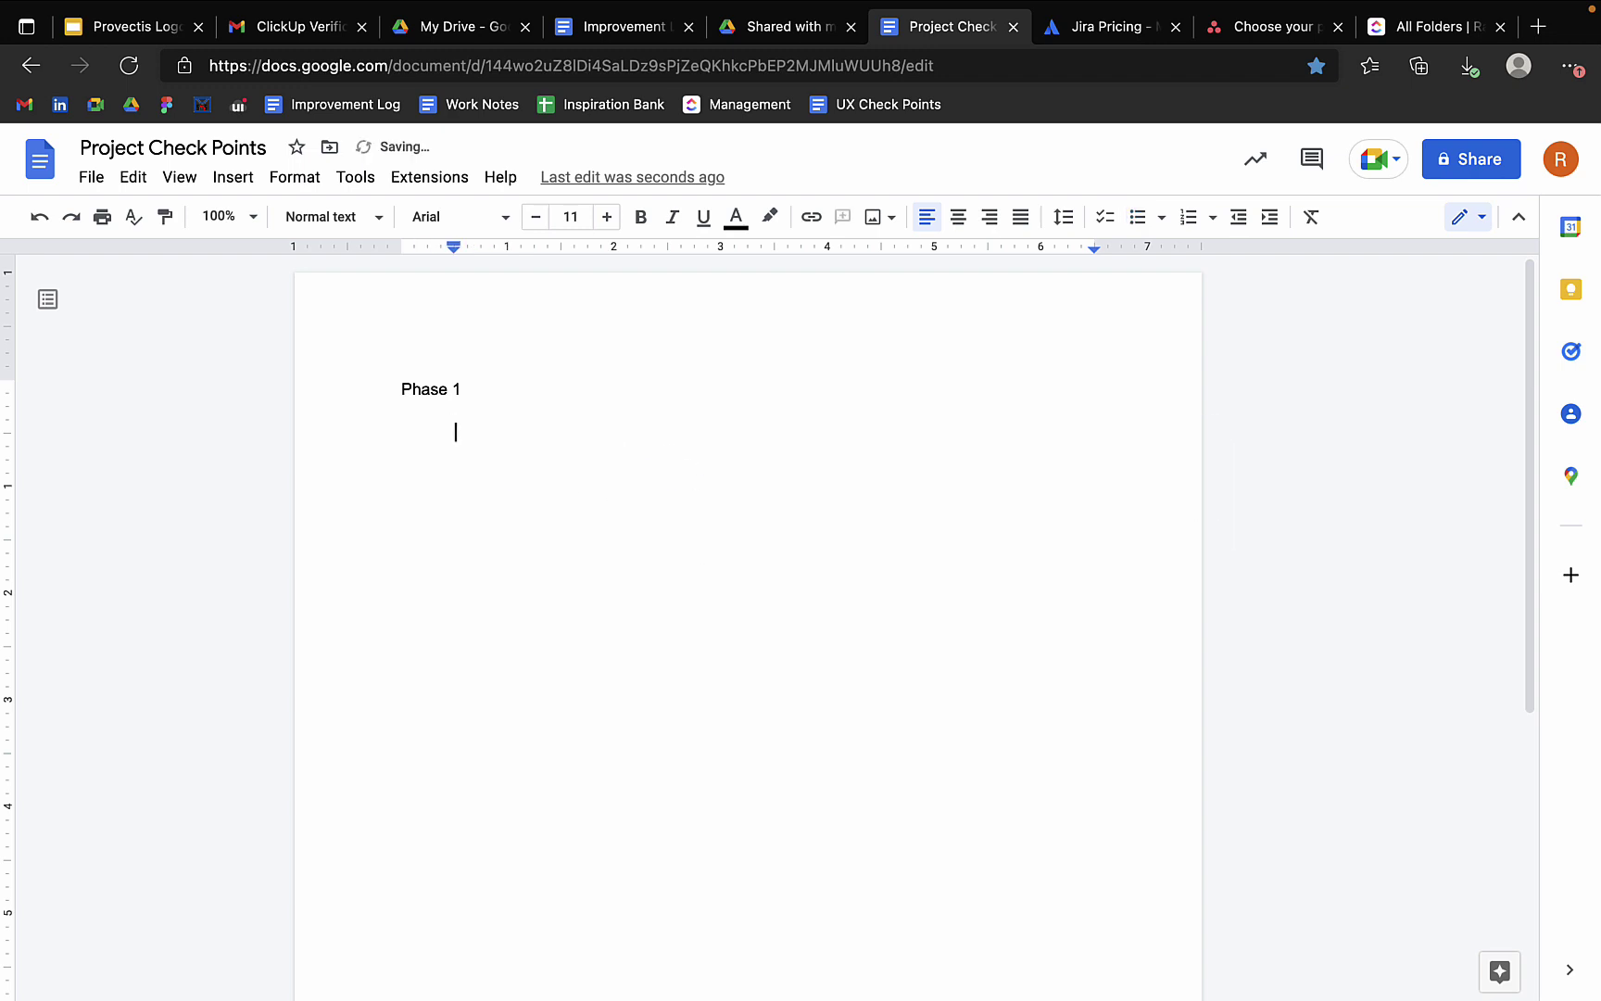
key("BackSpace")
type("Heading")
double_click(439, 433)
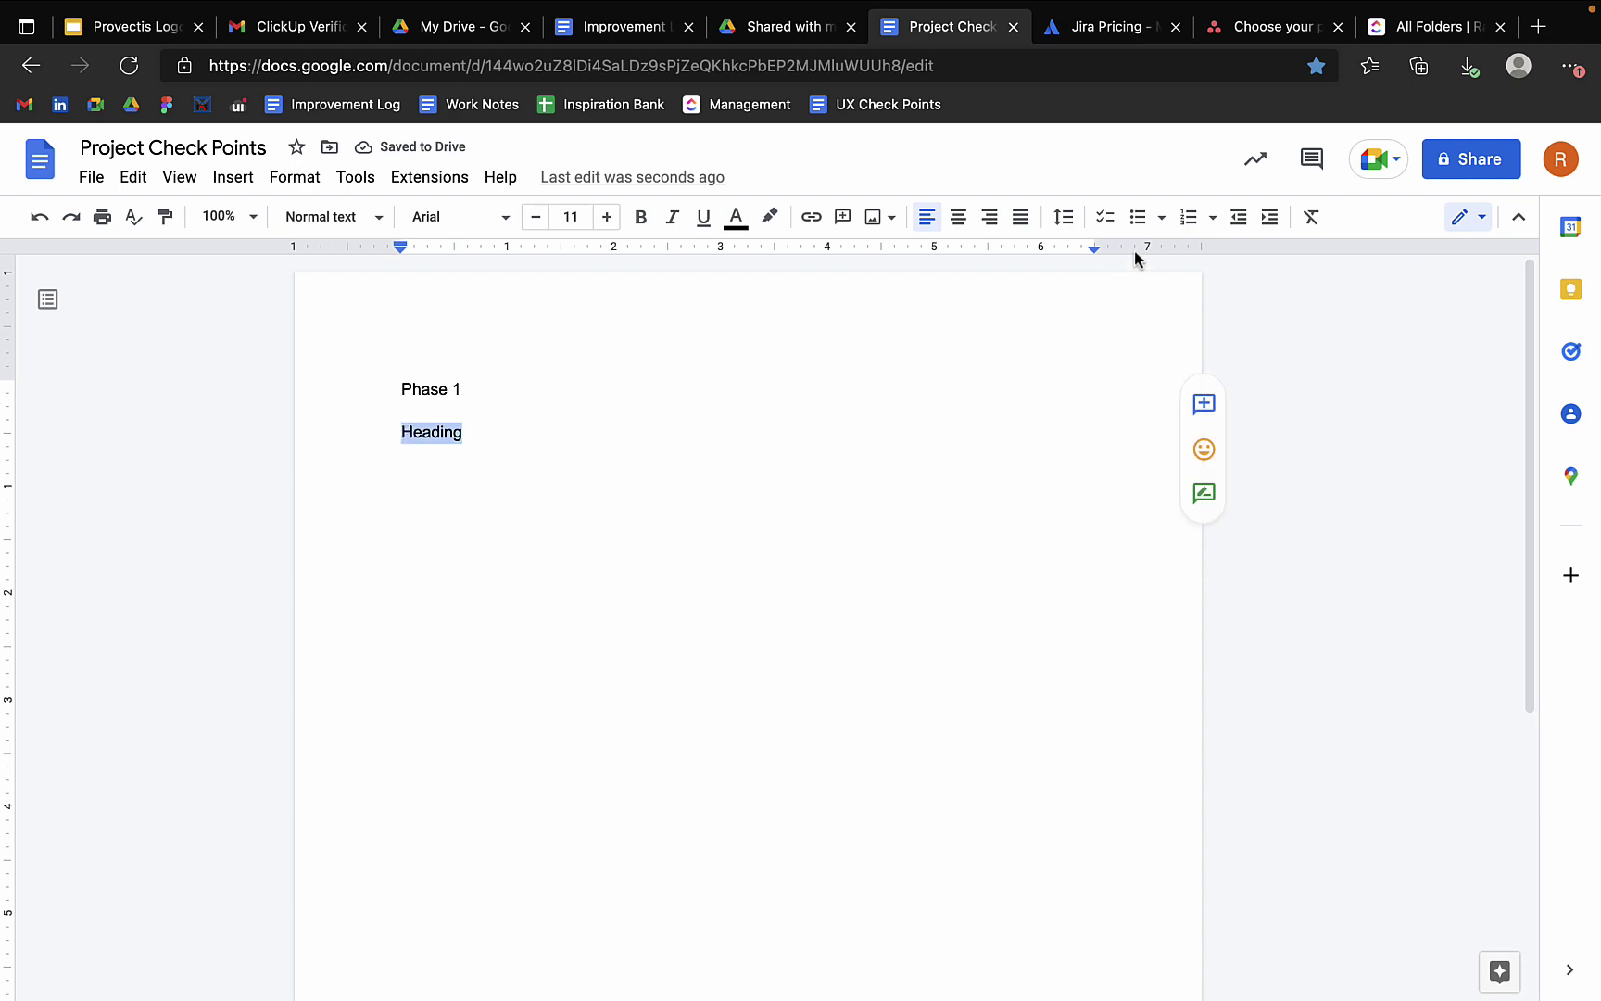
Step: Make the Heading line a bulleted item, keeping the default bullet style, and end it with a period
left_click(499, 439)
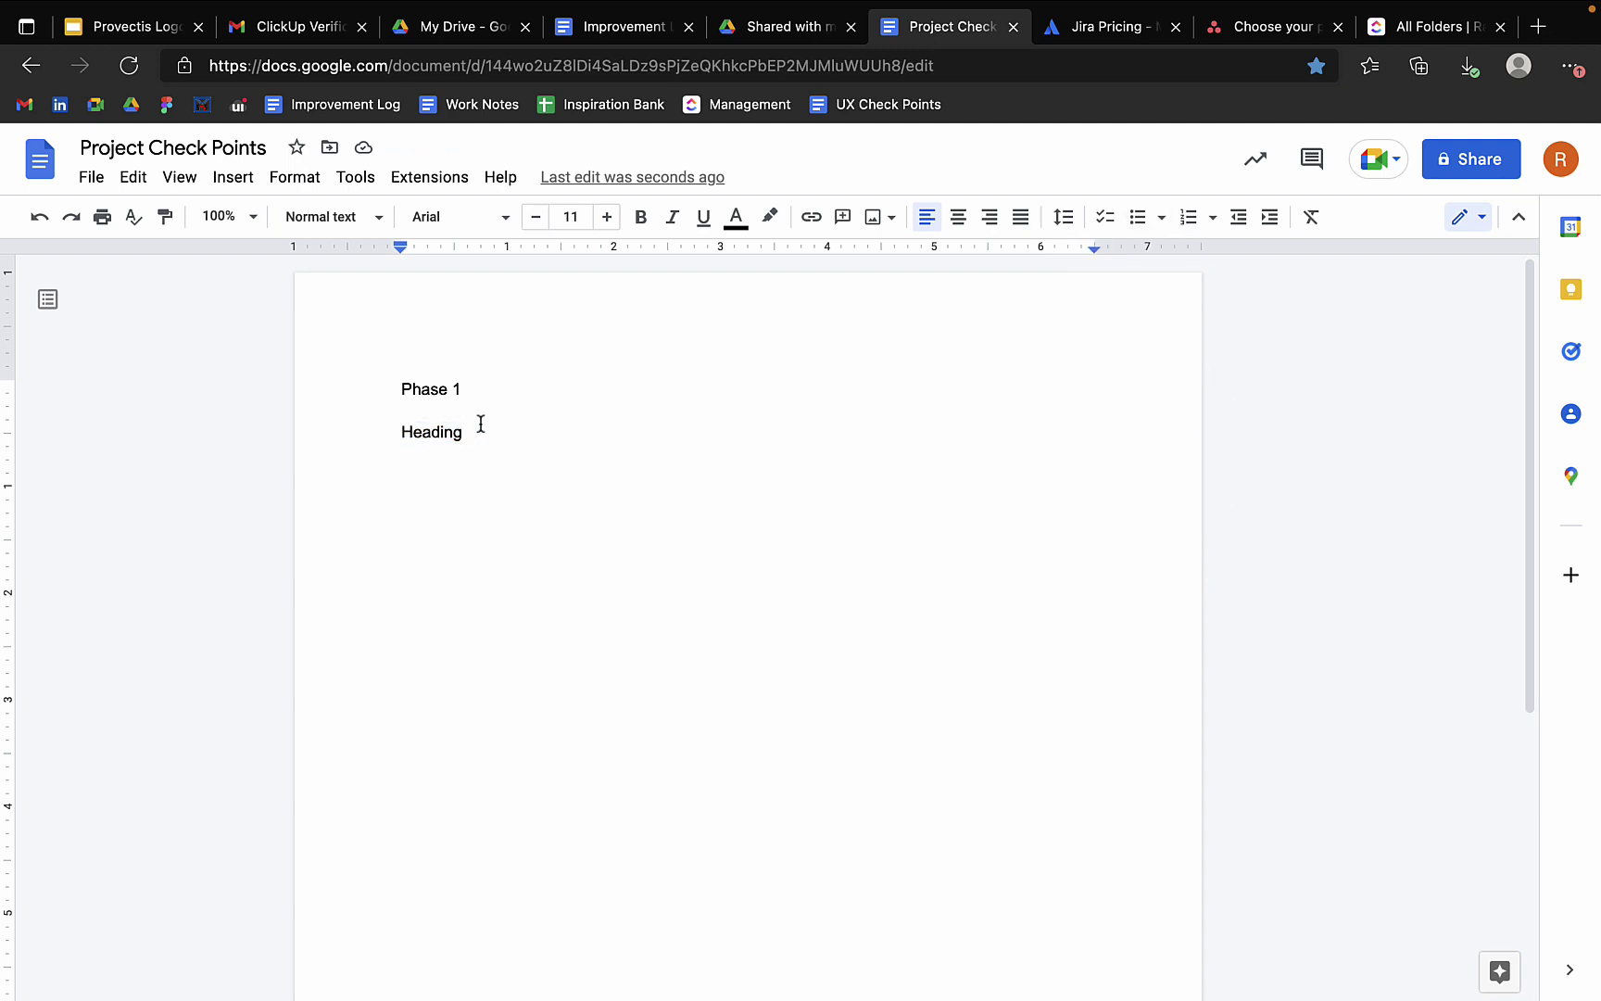
left_click(1143, 223)
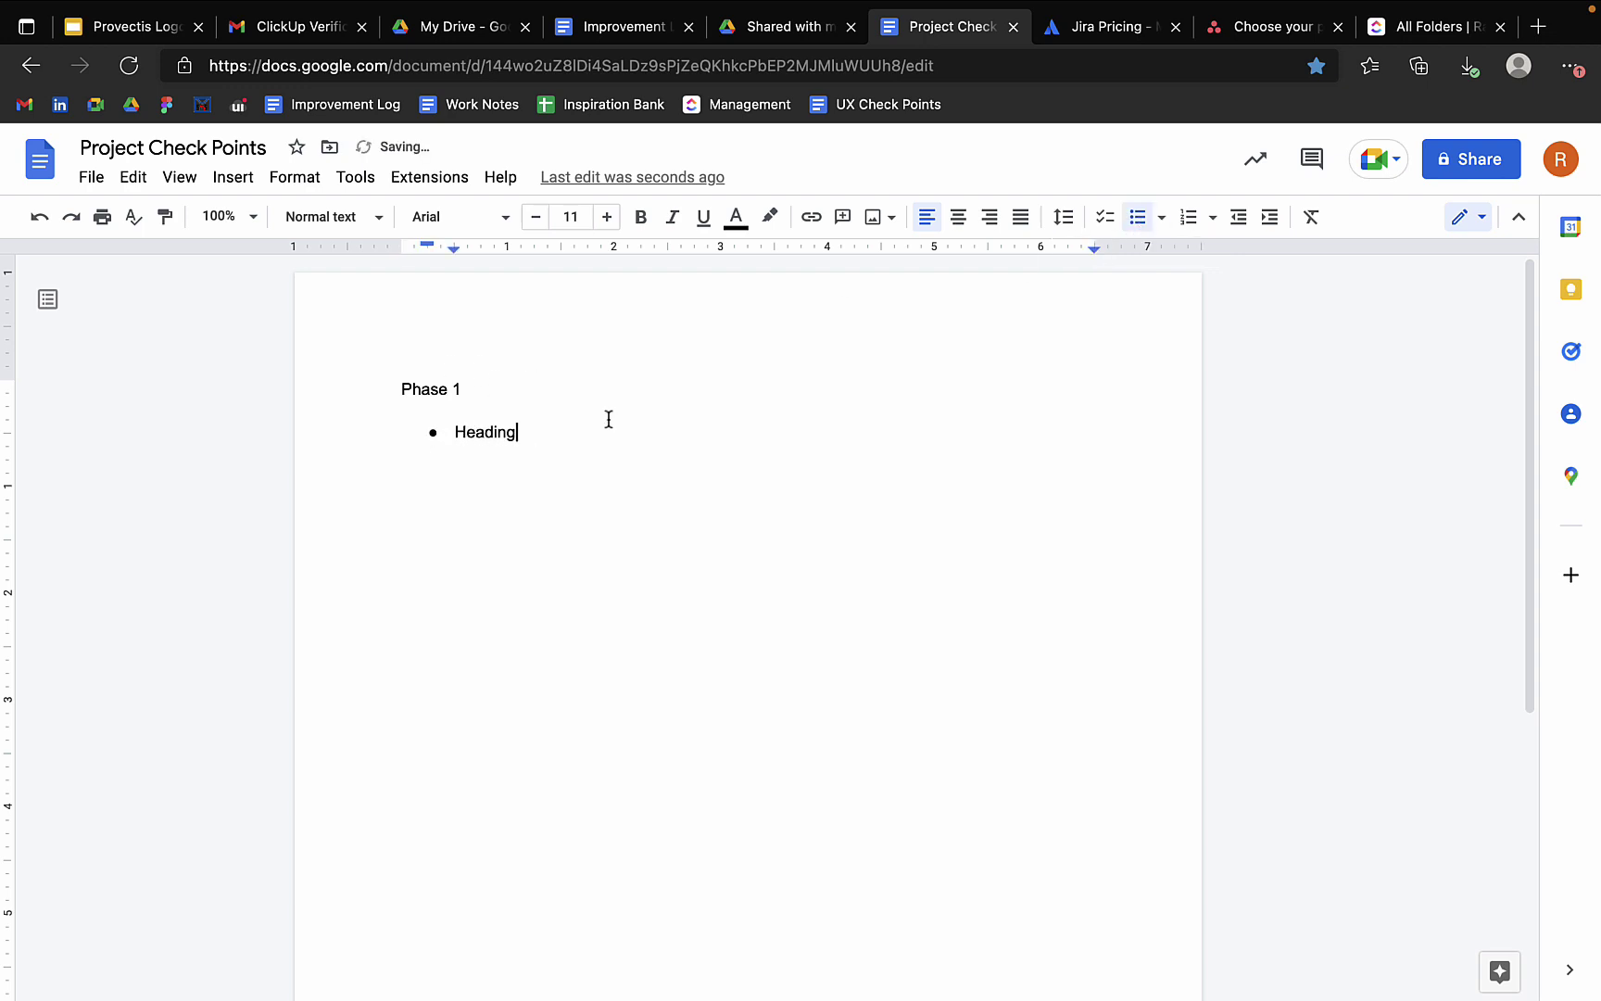
left_click(1161, 216)
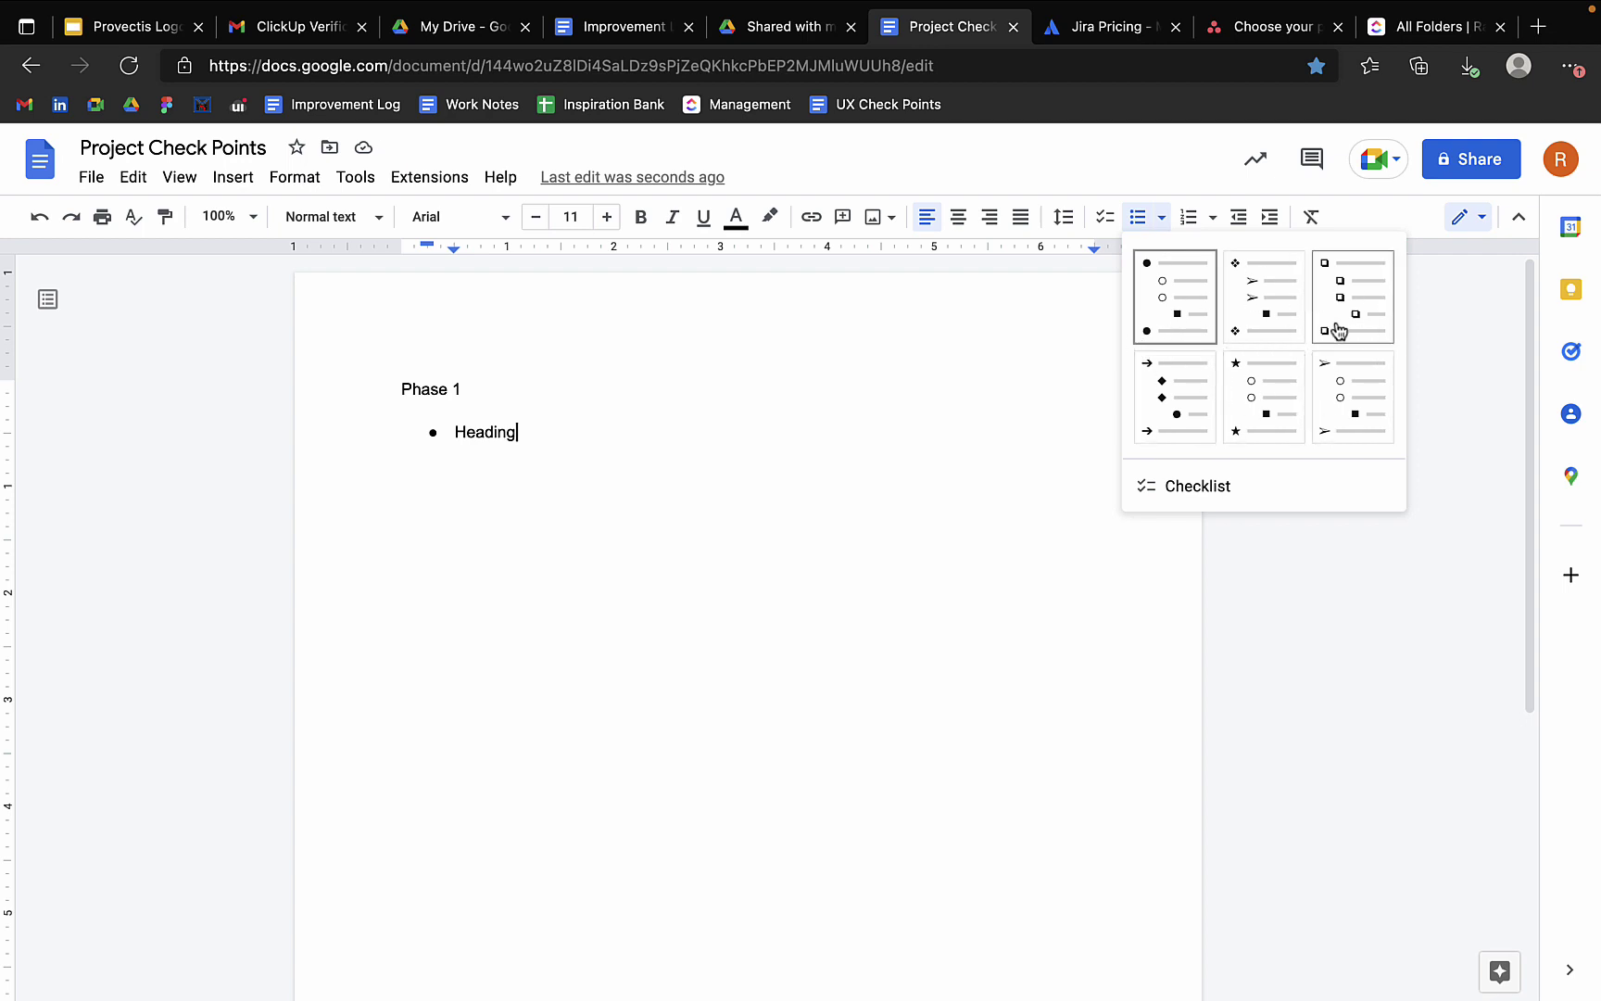
left_click(533, 440)
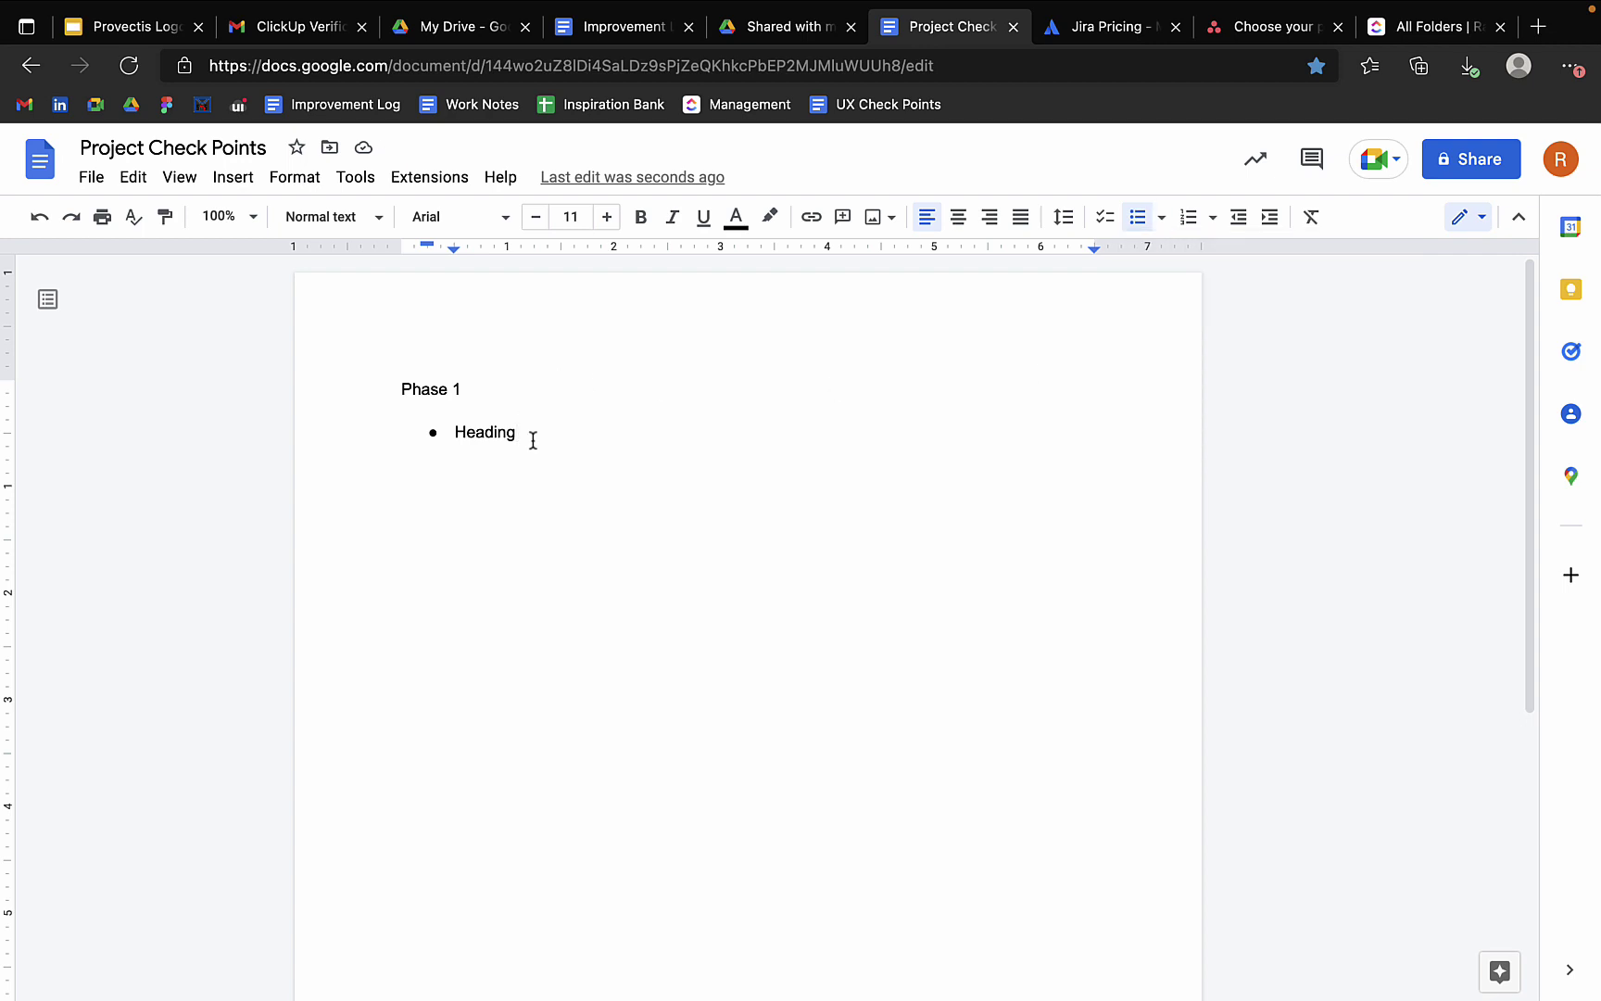
type(".")
Step: Add indented sub-items 'SubHeading.' and 'Second-Sub-Heading.' beneath Heading
key("Return")
key("Tab")
type("Sub")
type("Heading")
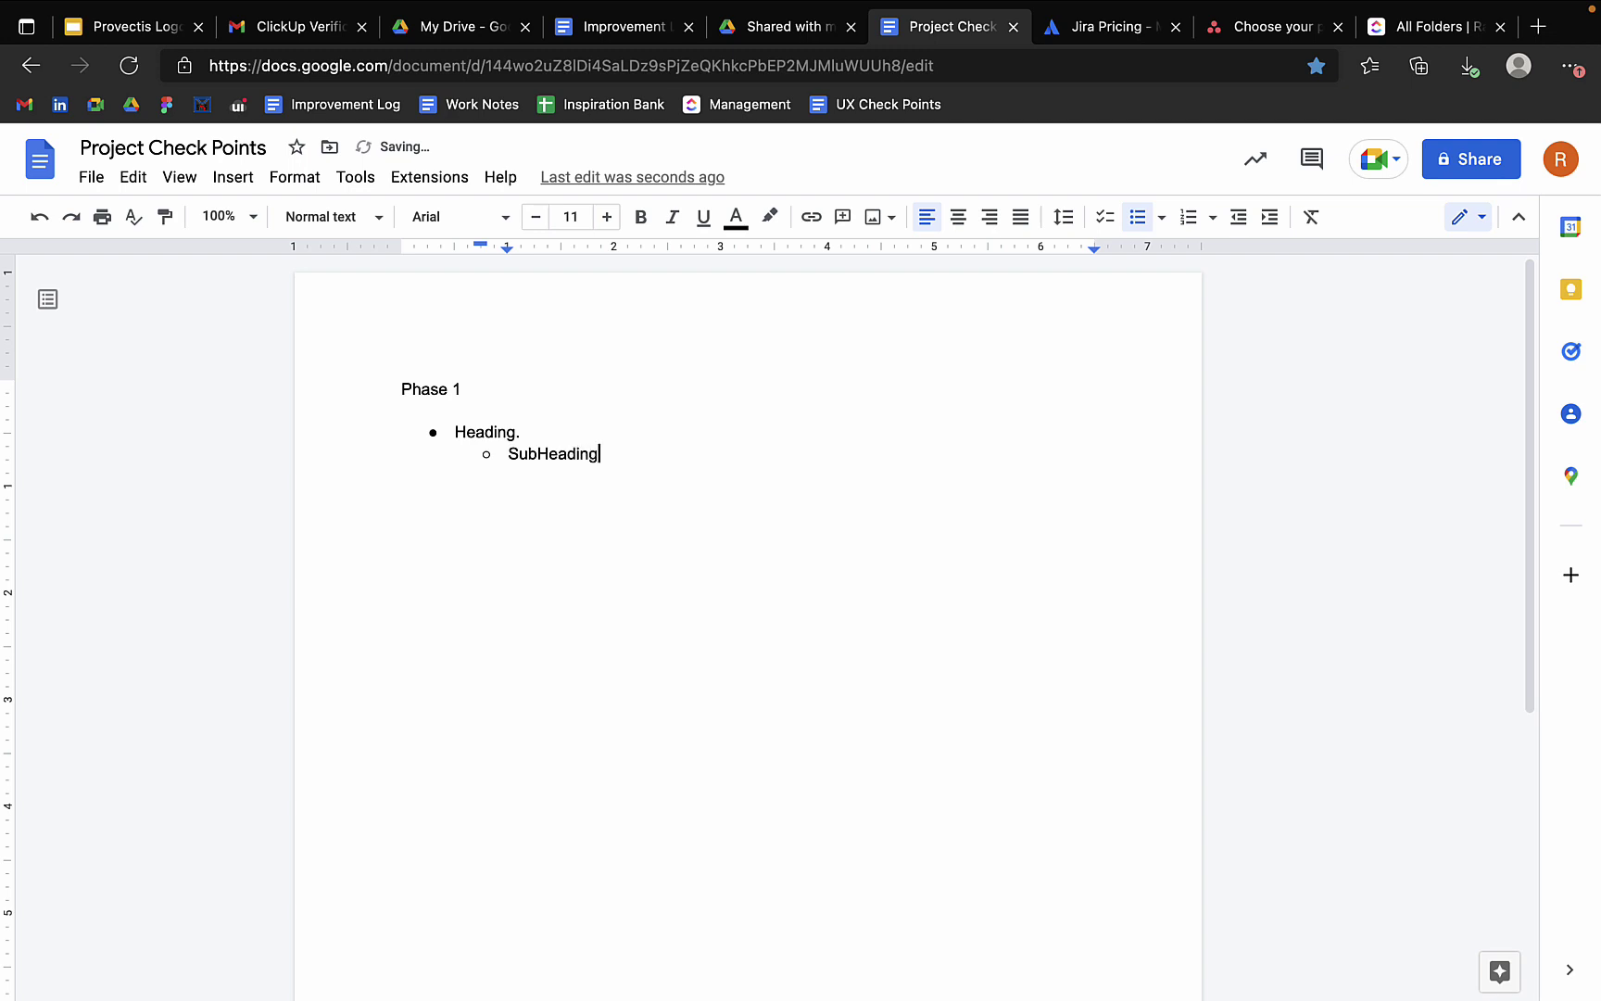
type(".")
key("Return")
type("Sub-")
key("BackSpace")
key("BackSpace")
key("BackSpace")
key("BackSpace")
type("Second")
type("-S")
type("ub-Hea")
type("ding")
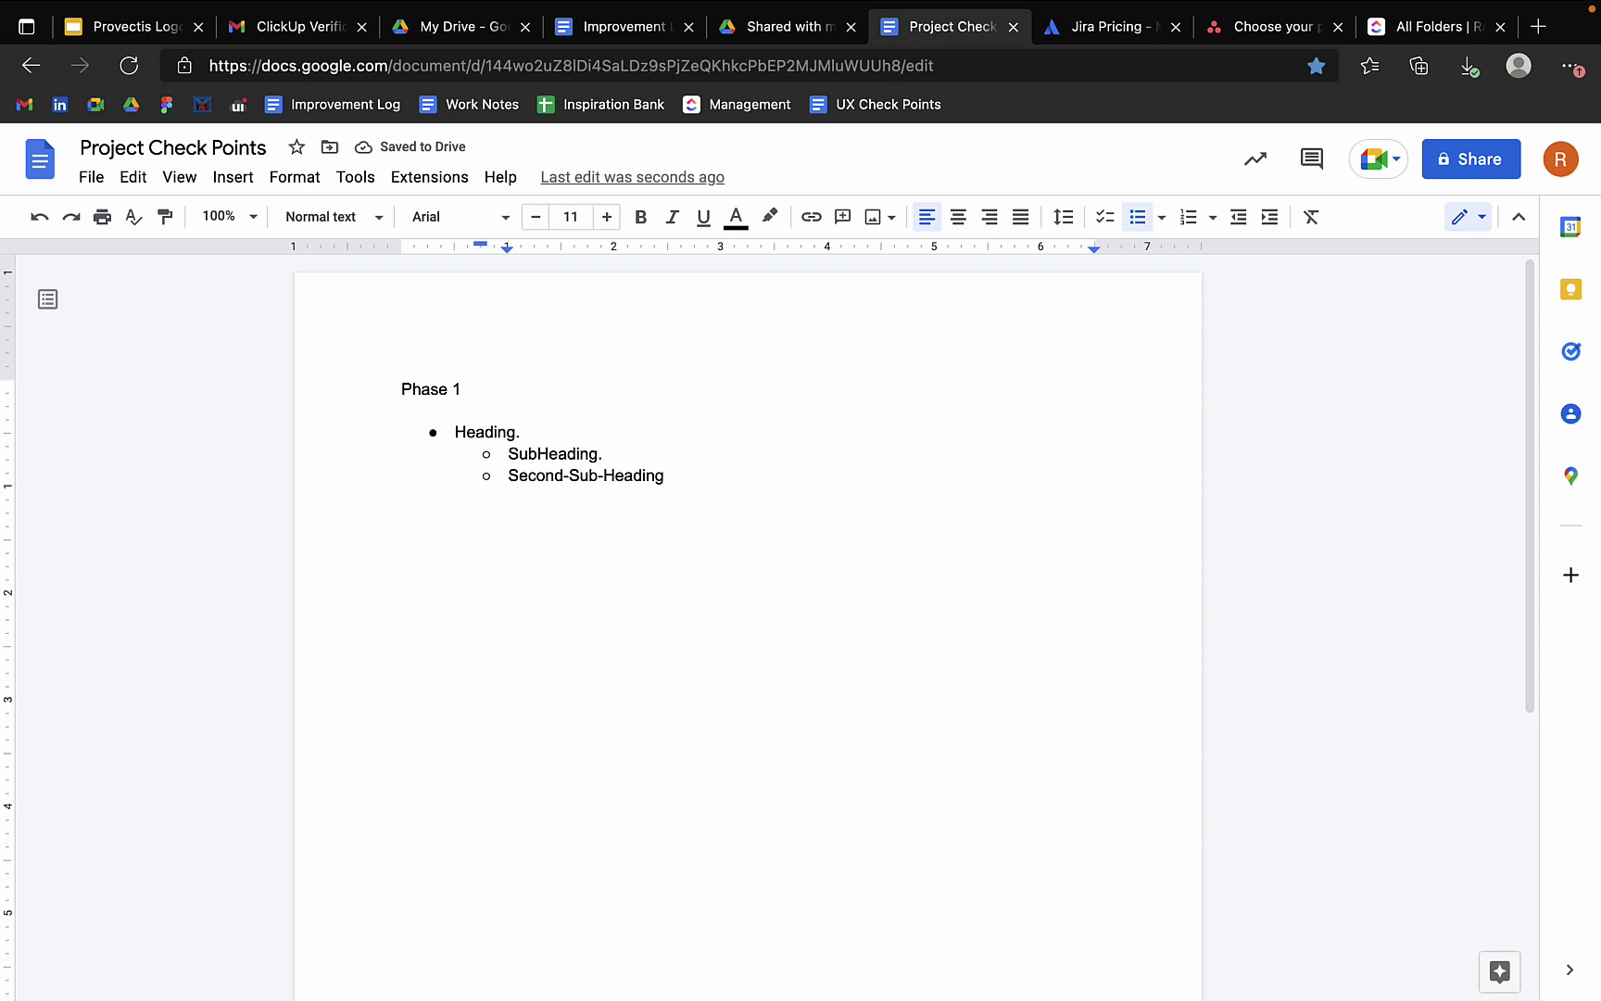
type(".")
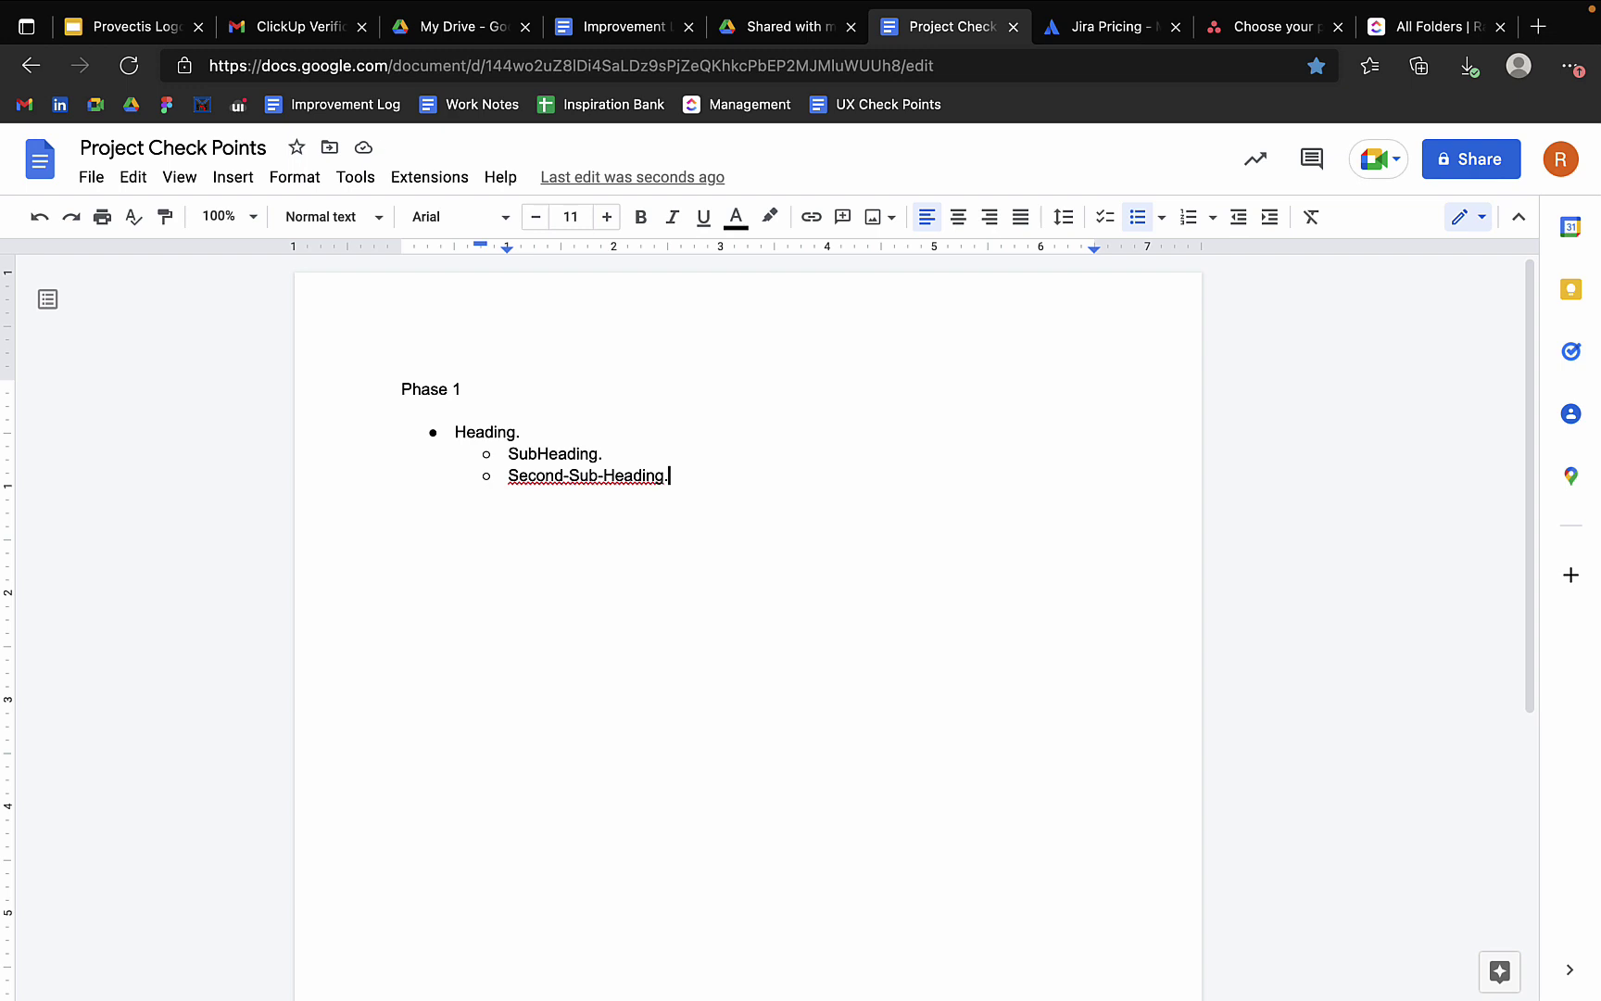
Step: Add third-level square bullets 'Poin 1' and 'Point 2' beneath Second-Sub-Heading
key("Return")
key("Tab")
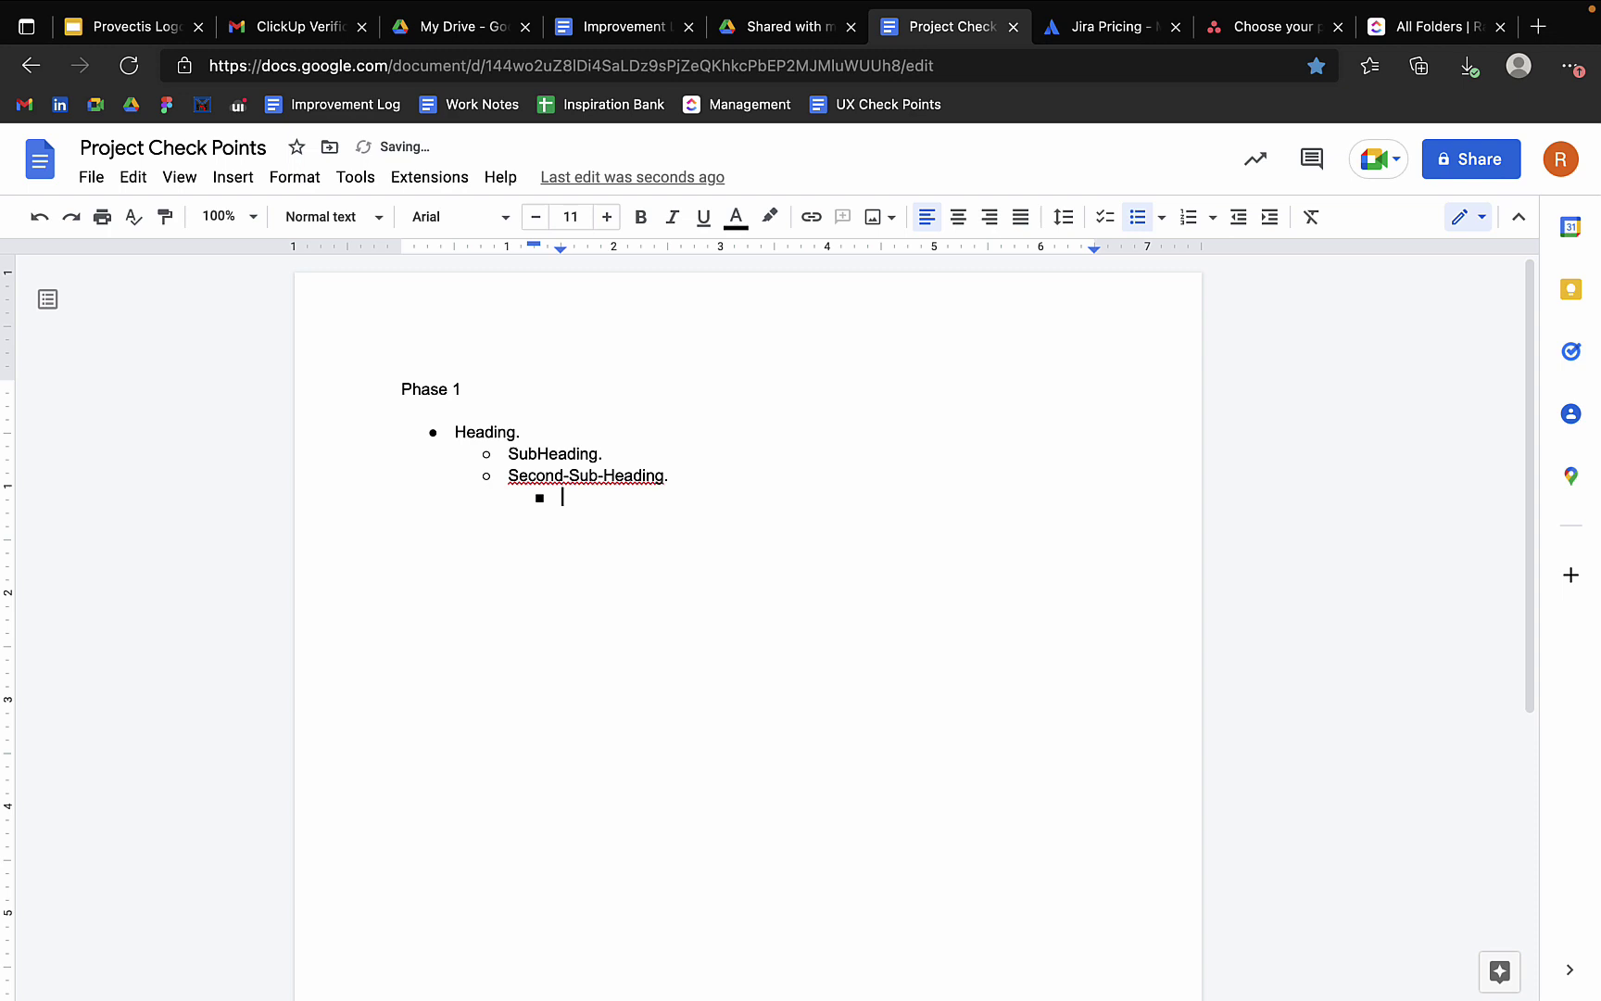
triple_click(584, 486)
left_click(622, 507)
type("Poin 1")
key("Return")
type("p")
key("BackSpace")
type("Point 2")
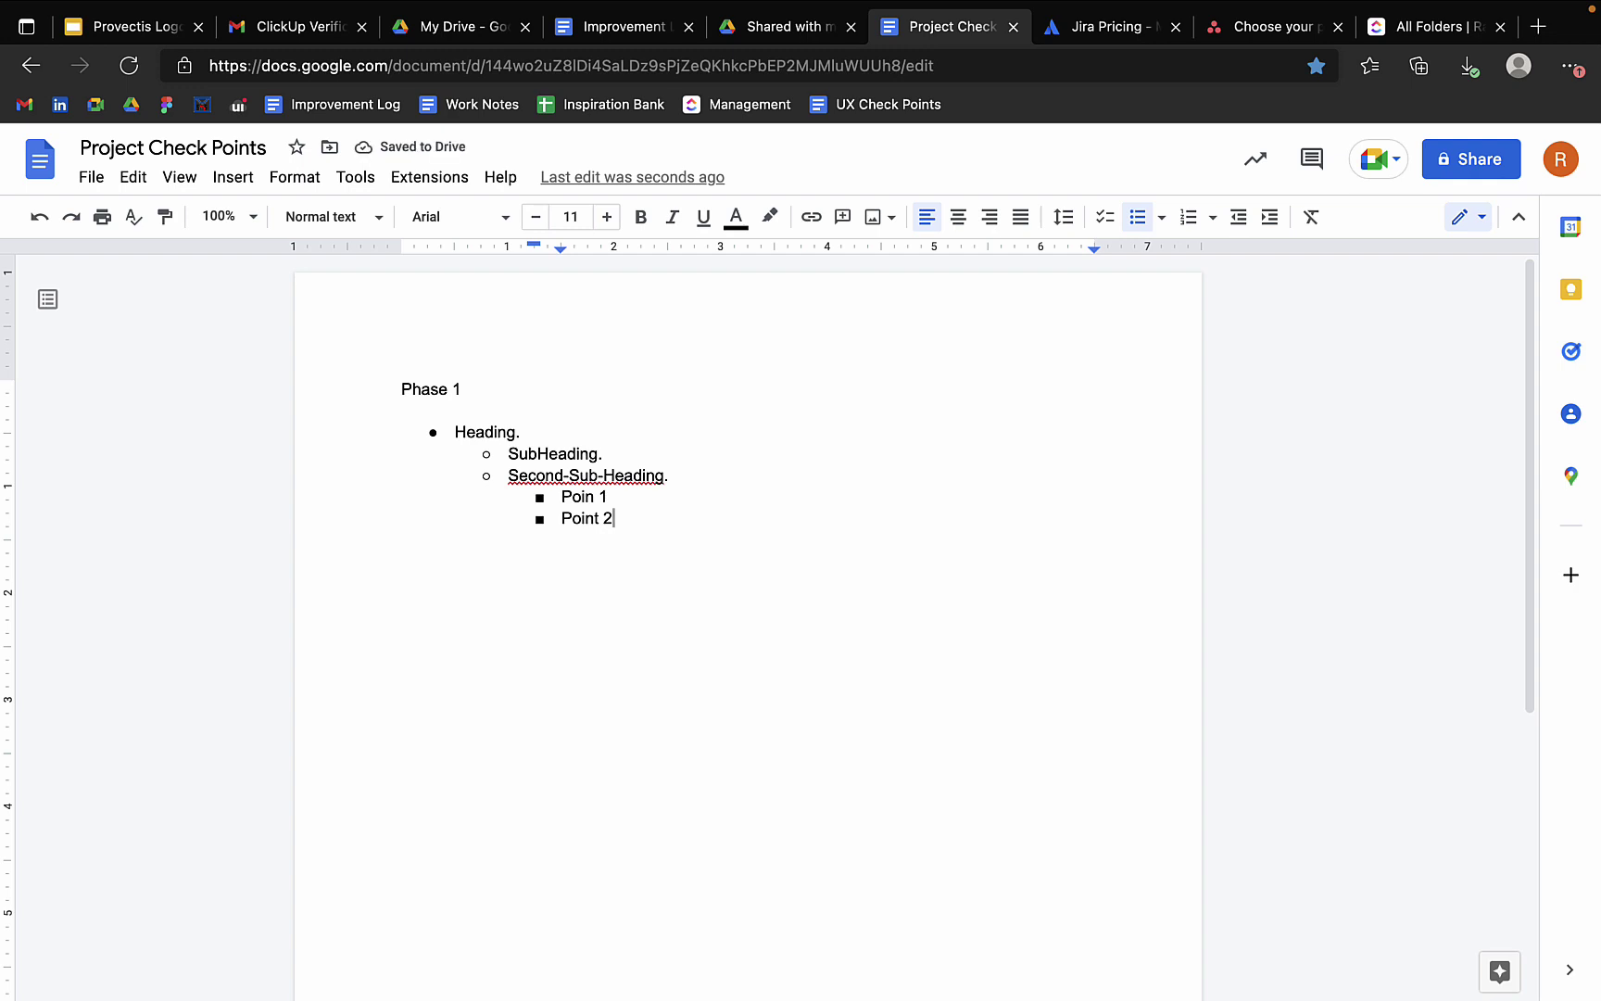
Step: Add an empty square bullet below Point 2, briefly reviewing the heading lines above it
key("Return")
left_click(509, 453)
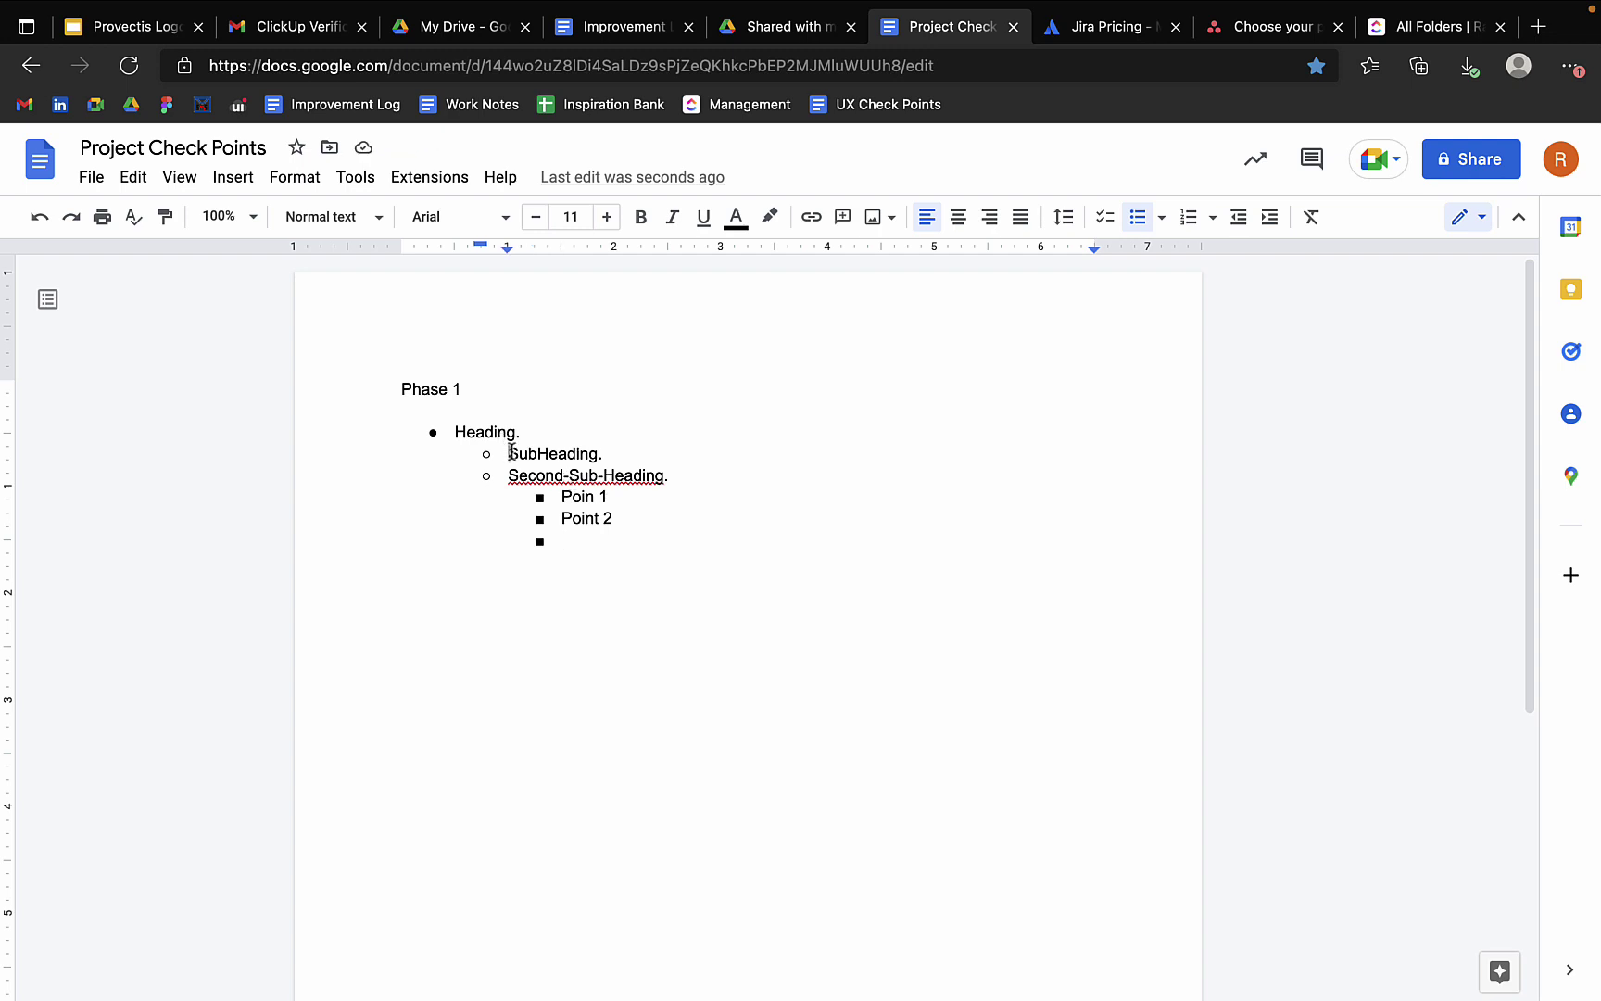
left_click_drag(510, 453, 688, 476)
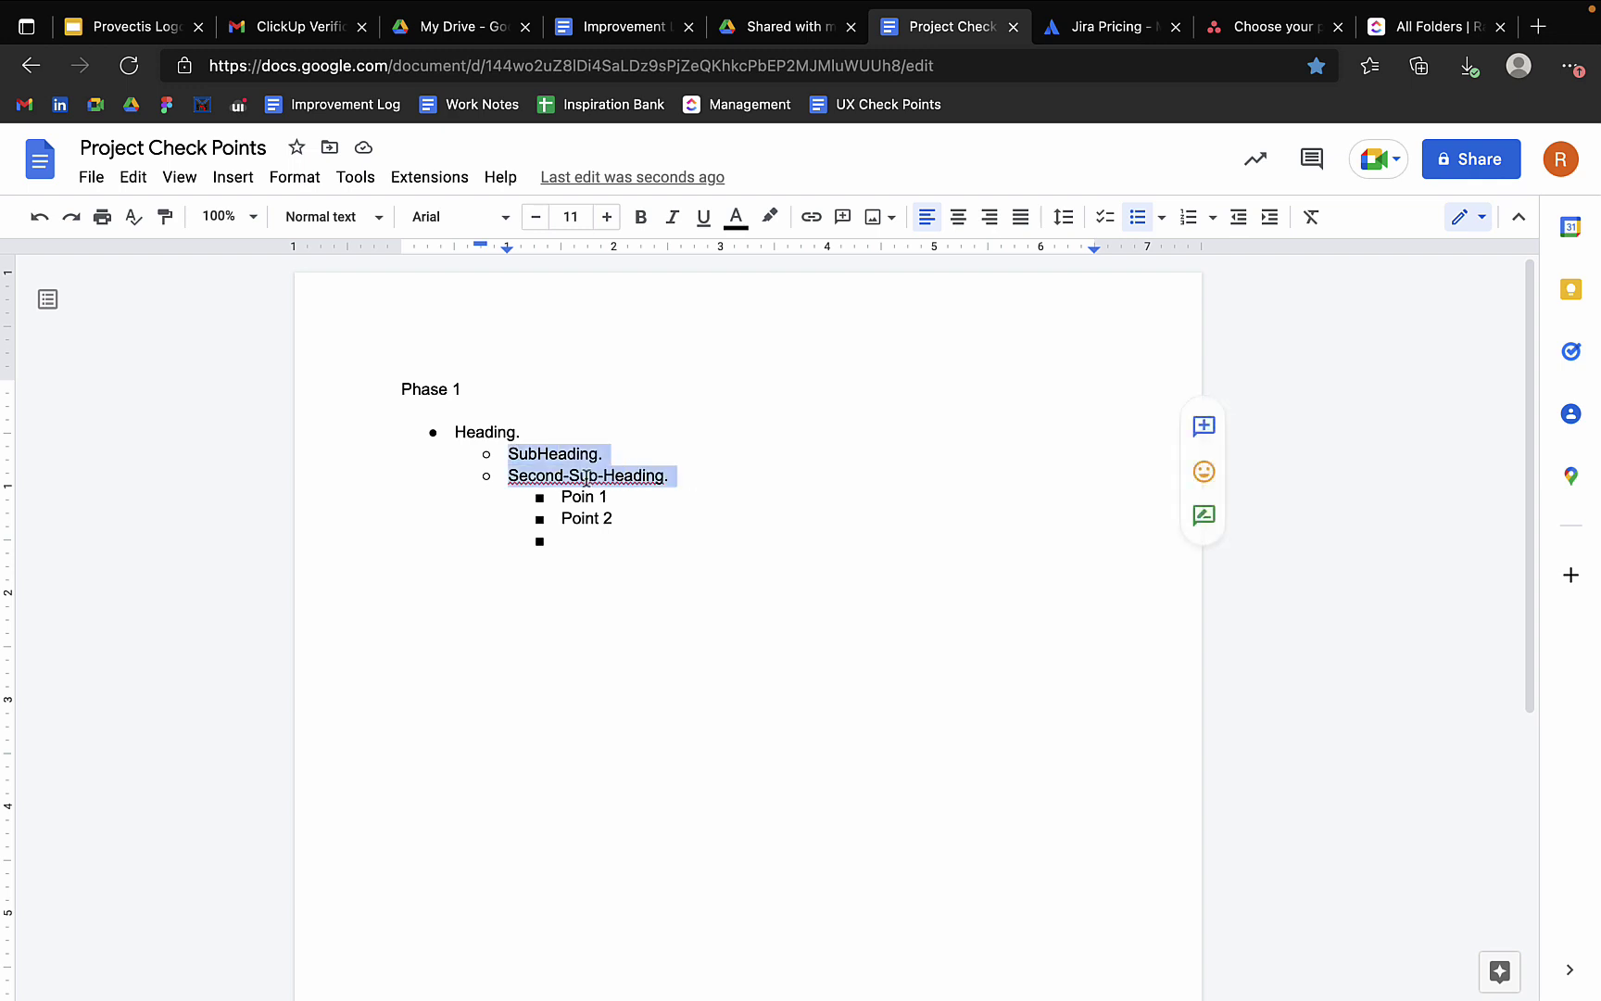
left_click(564, 541)
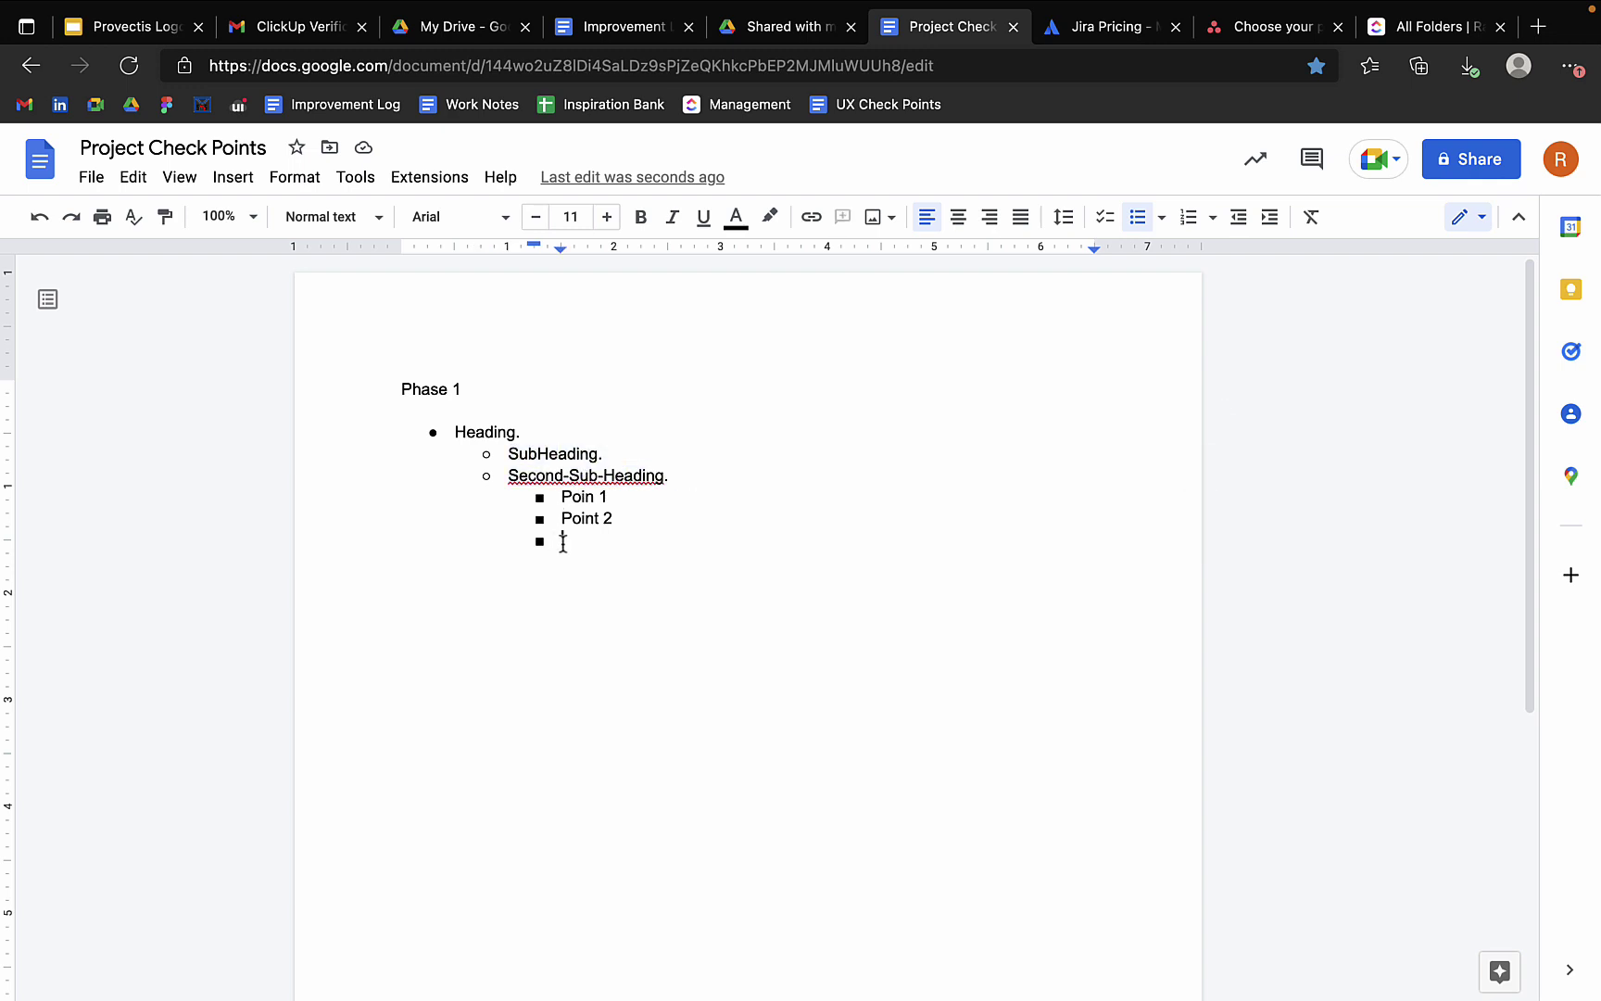
left_click_drag(458, 432, 515, 432)
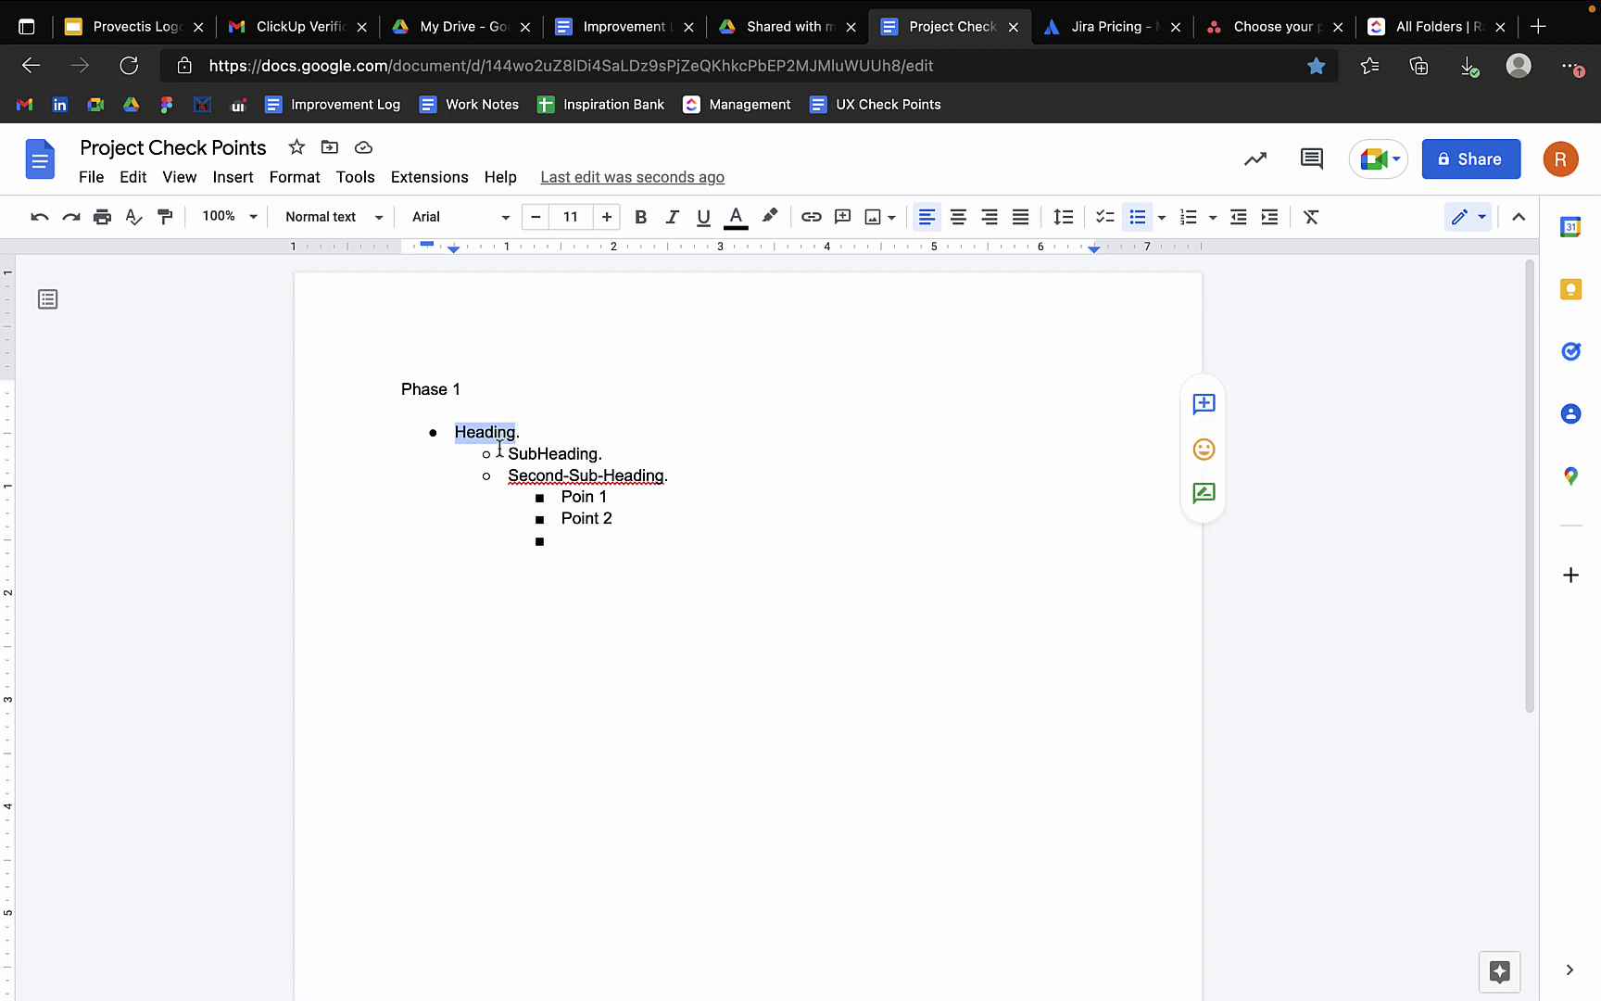
left_click(557, 541)
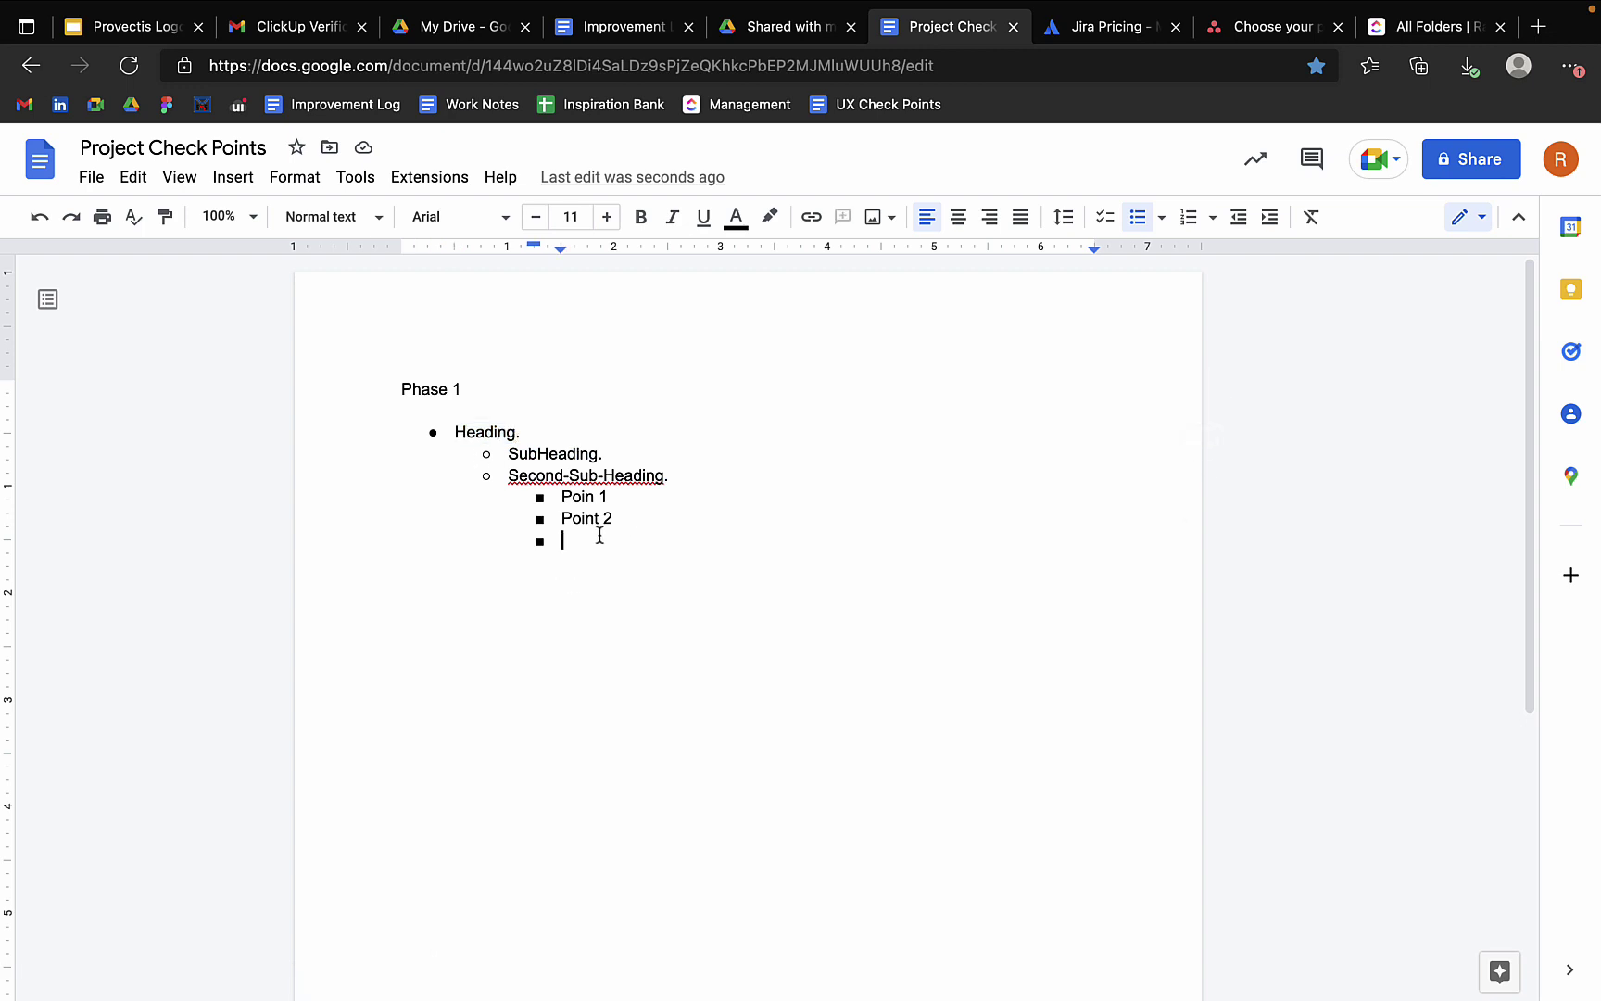
key("BackSpace")
key("BackSpace")
key("BackSpace")
key("Return")
Step: Recreate the empty line below Point 2 as a second-level sub-heading bullet
key("BackSpace")
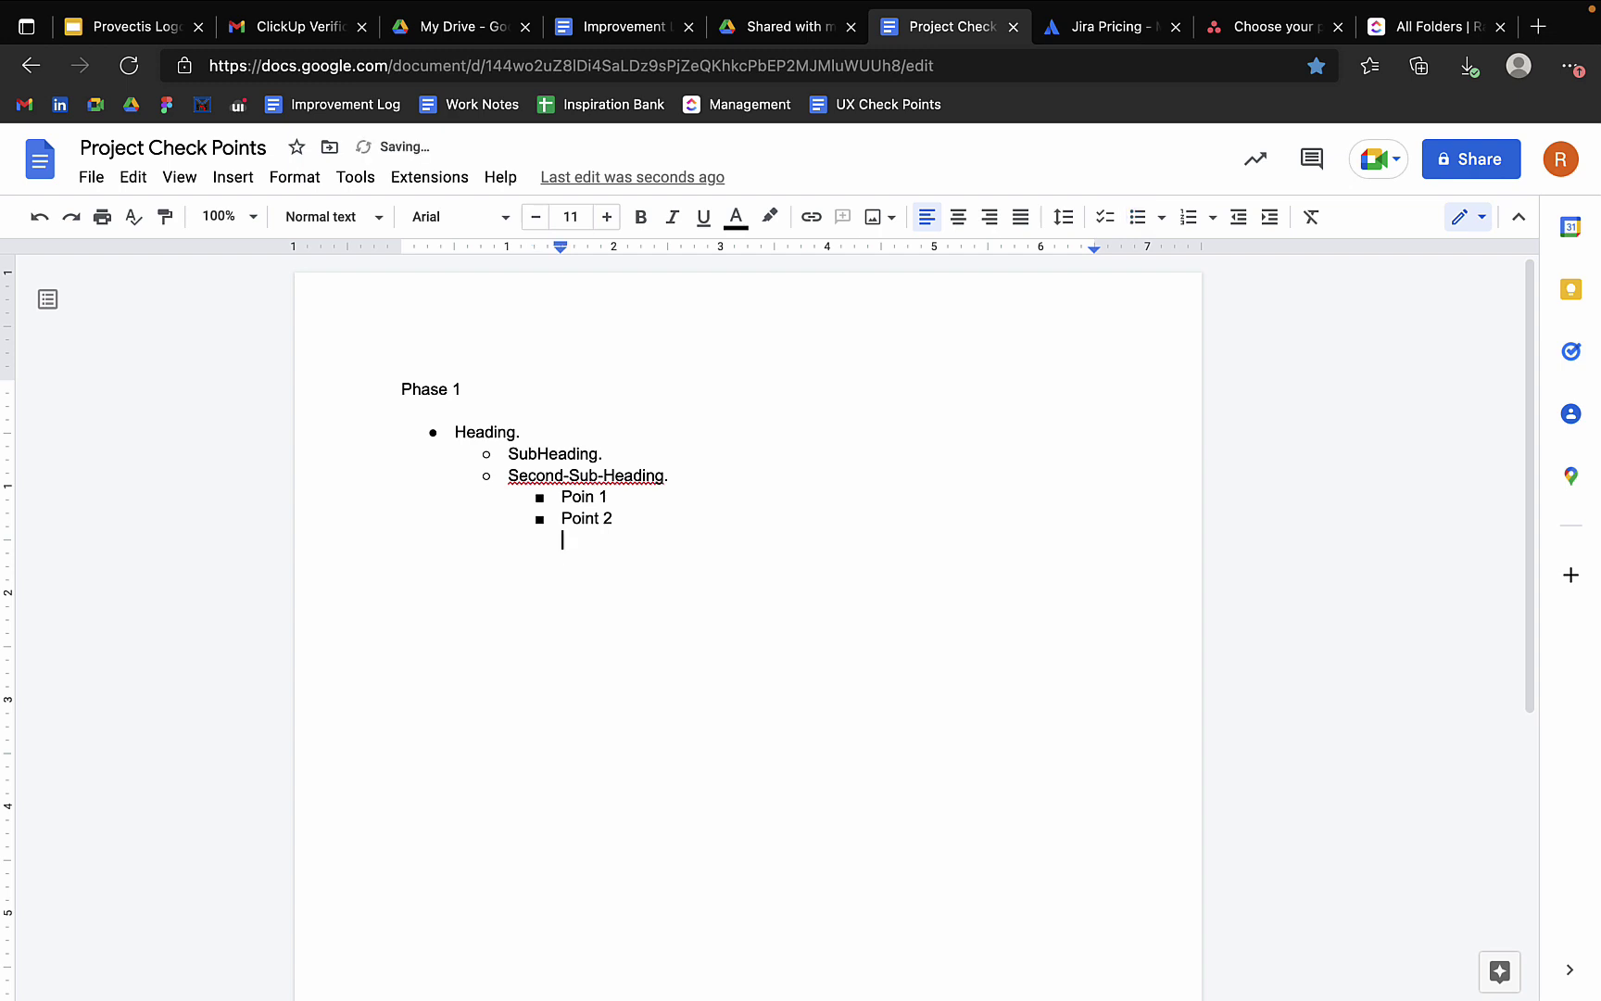
key("BackSpace")
key("BackSpace")
key("Return")
key("shift+Tab")
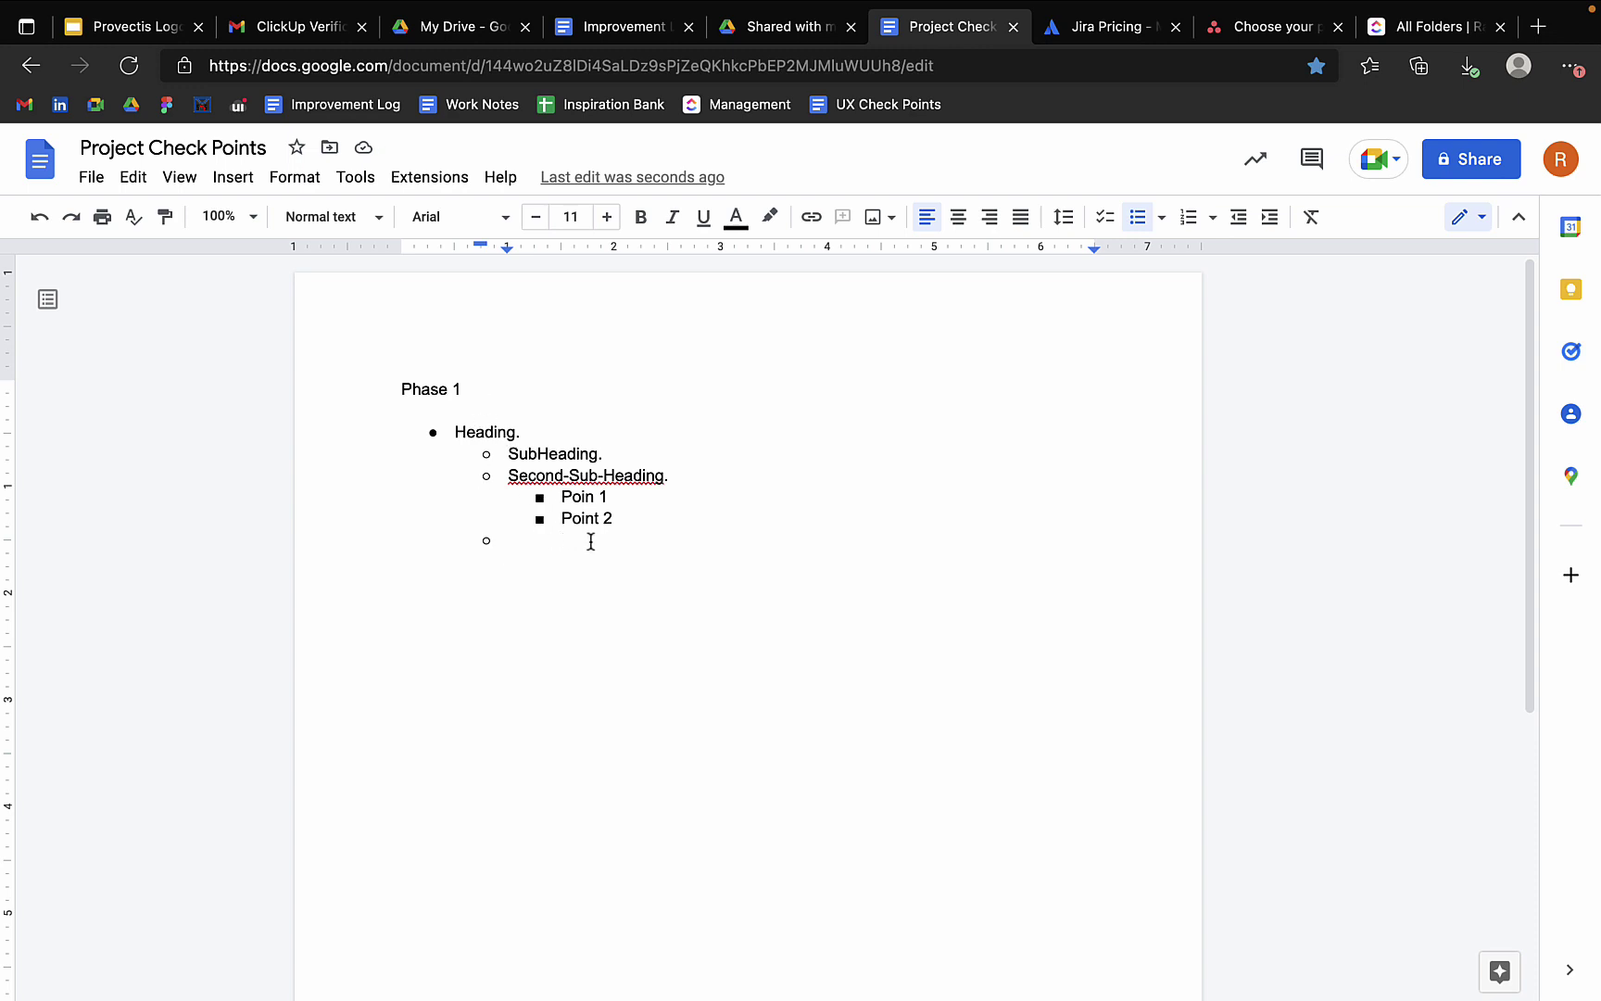
type("Th")
type("ird -")
type(" Sub Head")
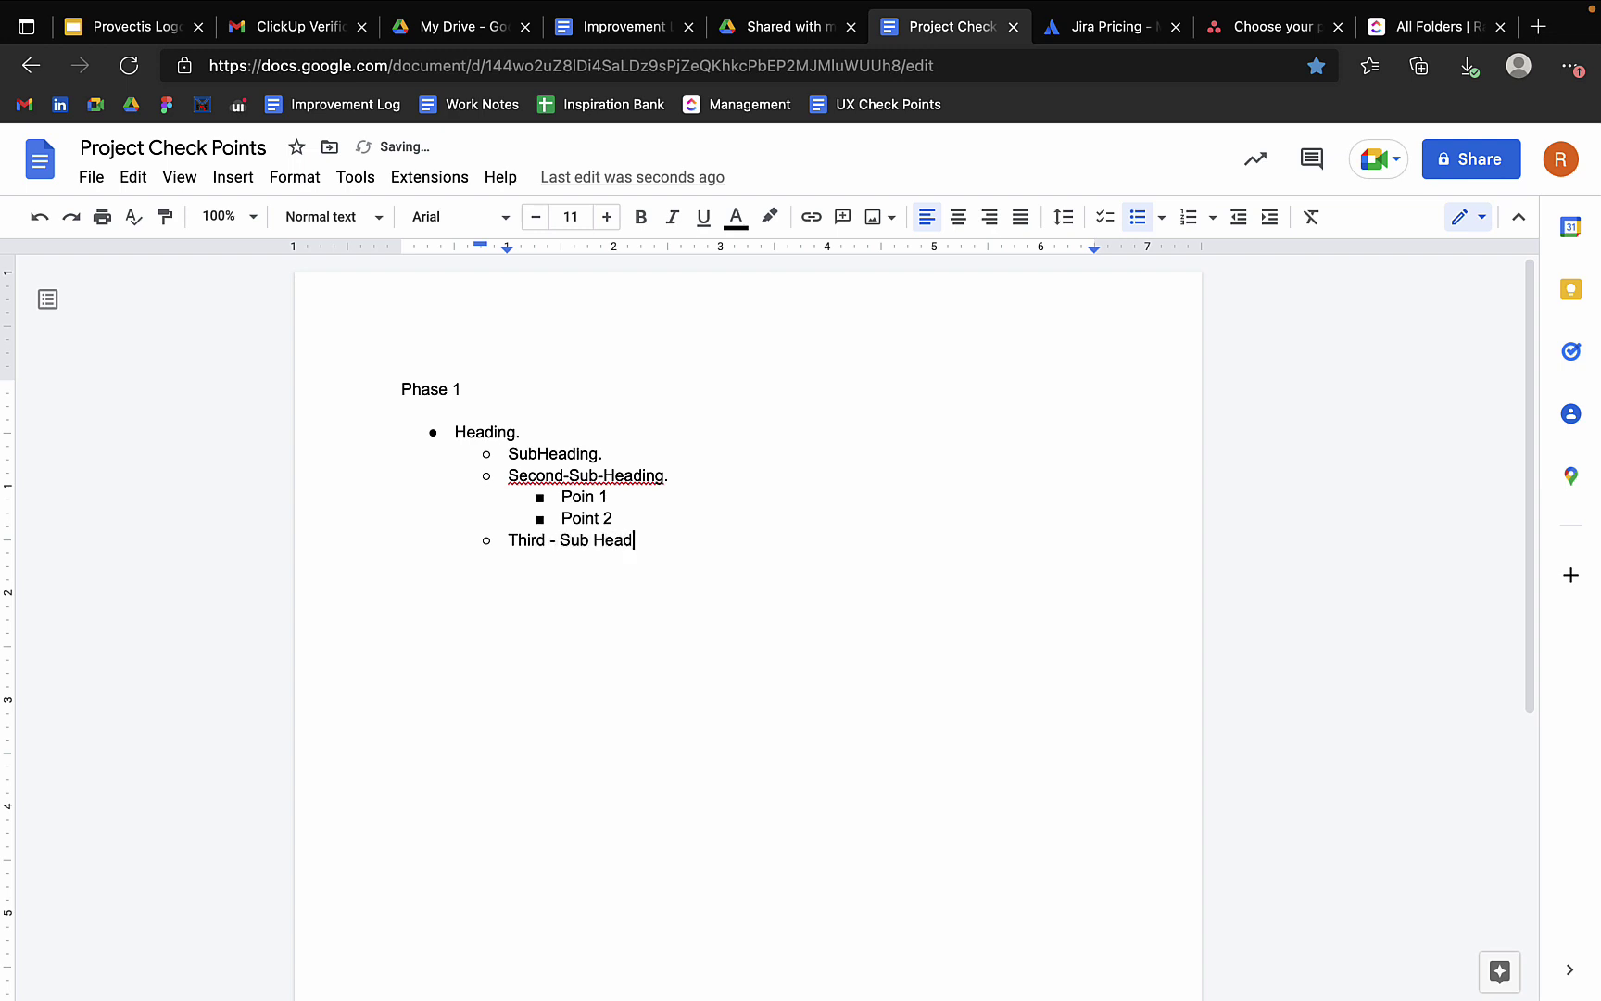
type("ing.")
Step: Finish 'Third - Sub Heading.' and start a new empty sub-bullet below it
key("Return")
Step: Nest the empty bullet, then bring it back to sub-heading level while reviewing the list above
key("Tab")
left_click_drag(508, 540, 541, 561)
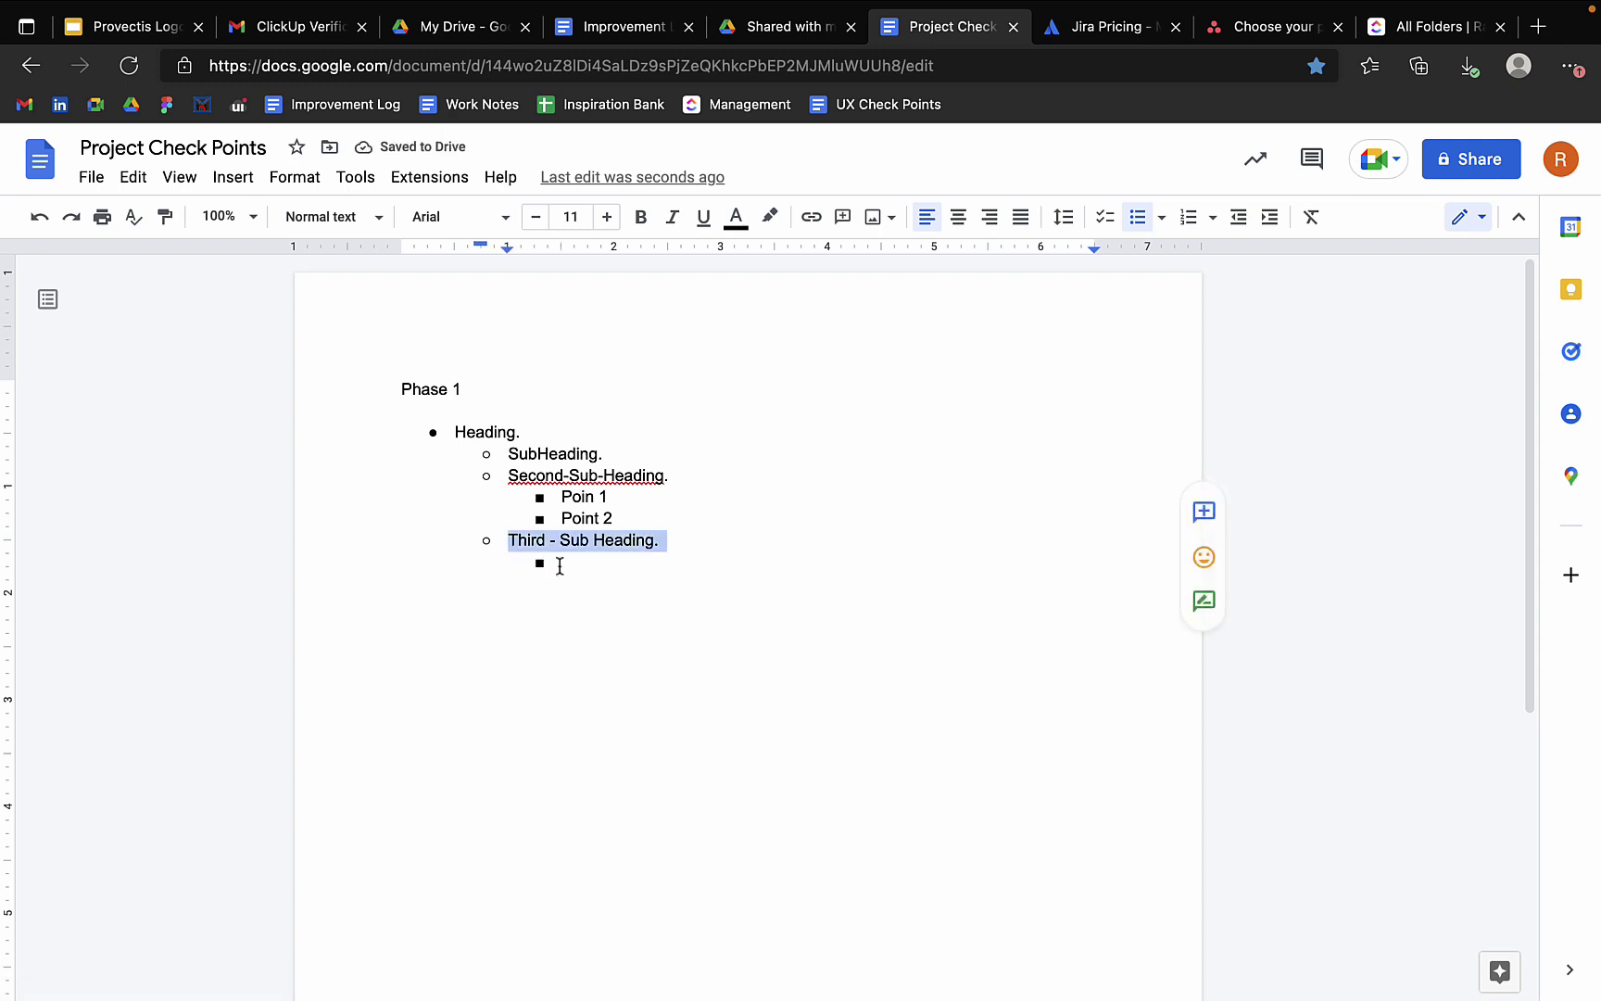
left_click(611, 568)
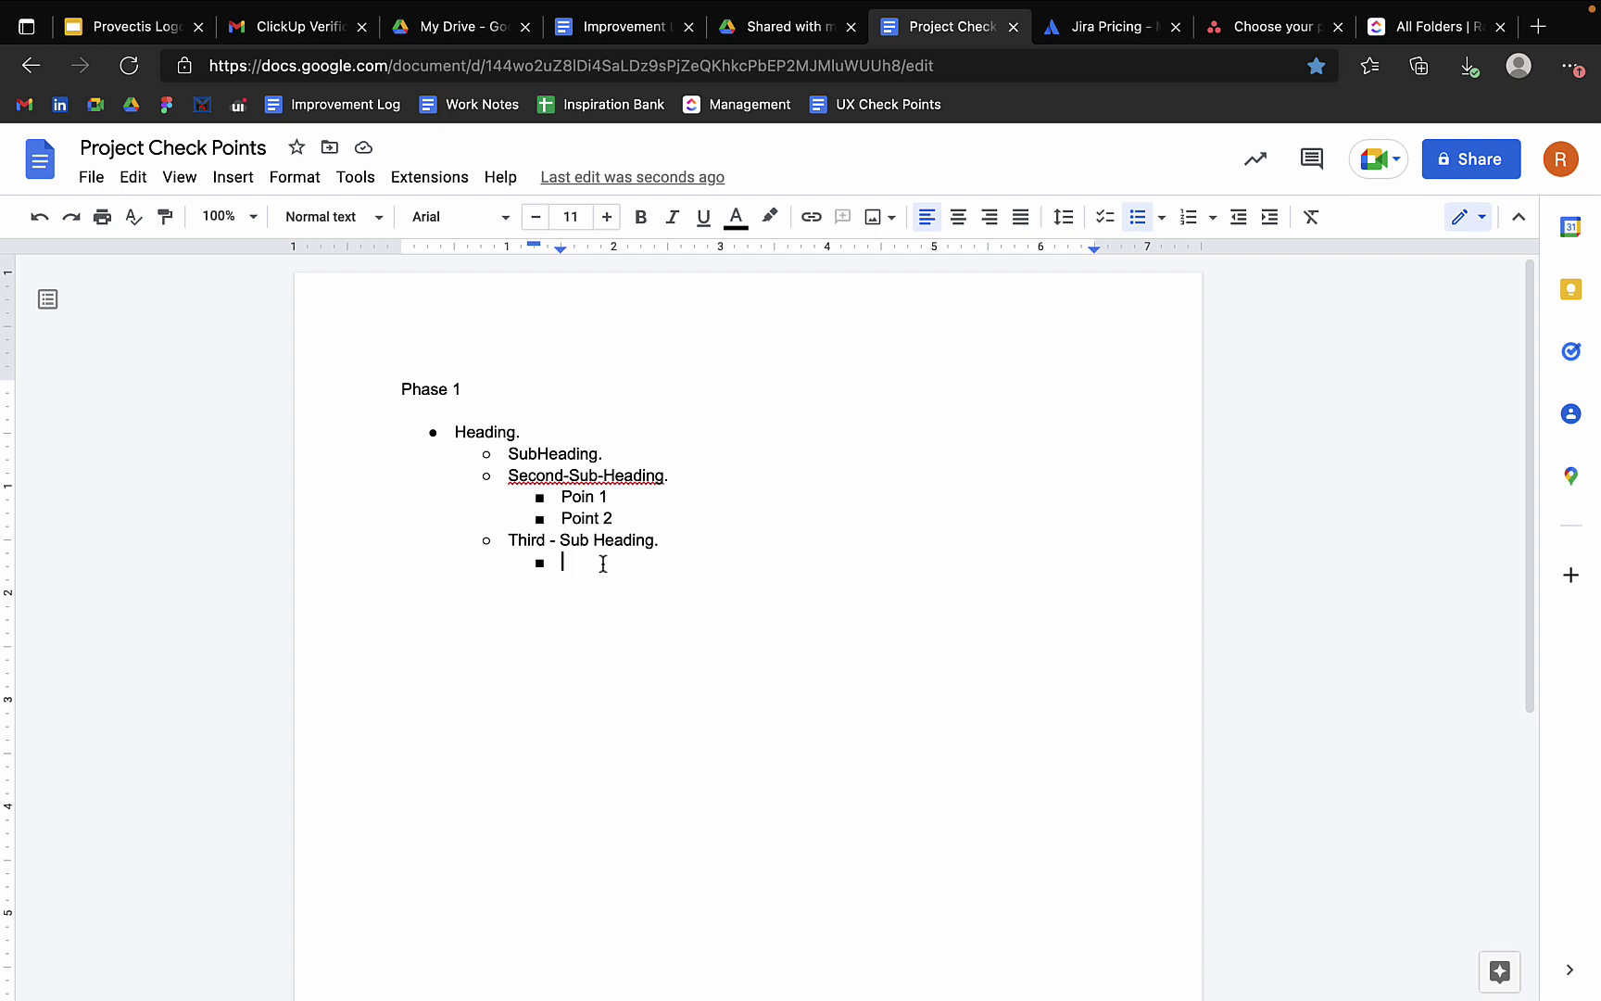
key("shift+Tab")
left_click_drag(454, 431, 503, 563)
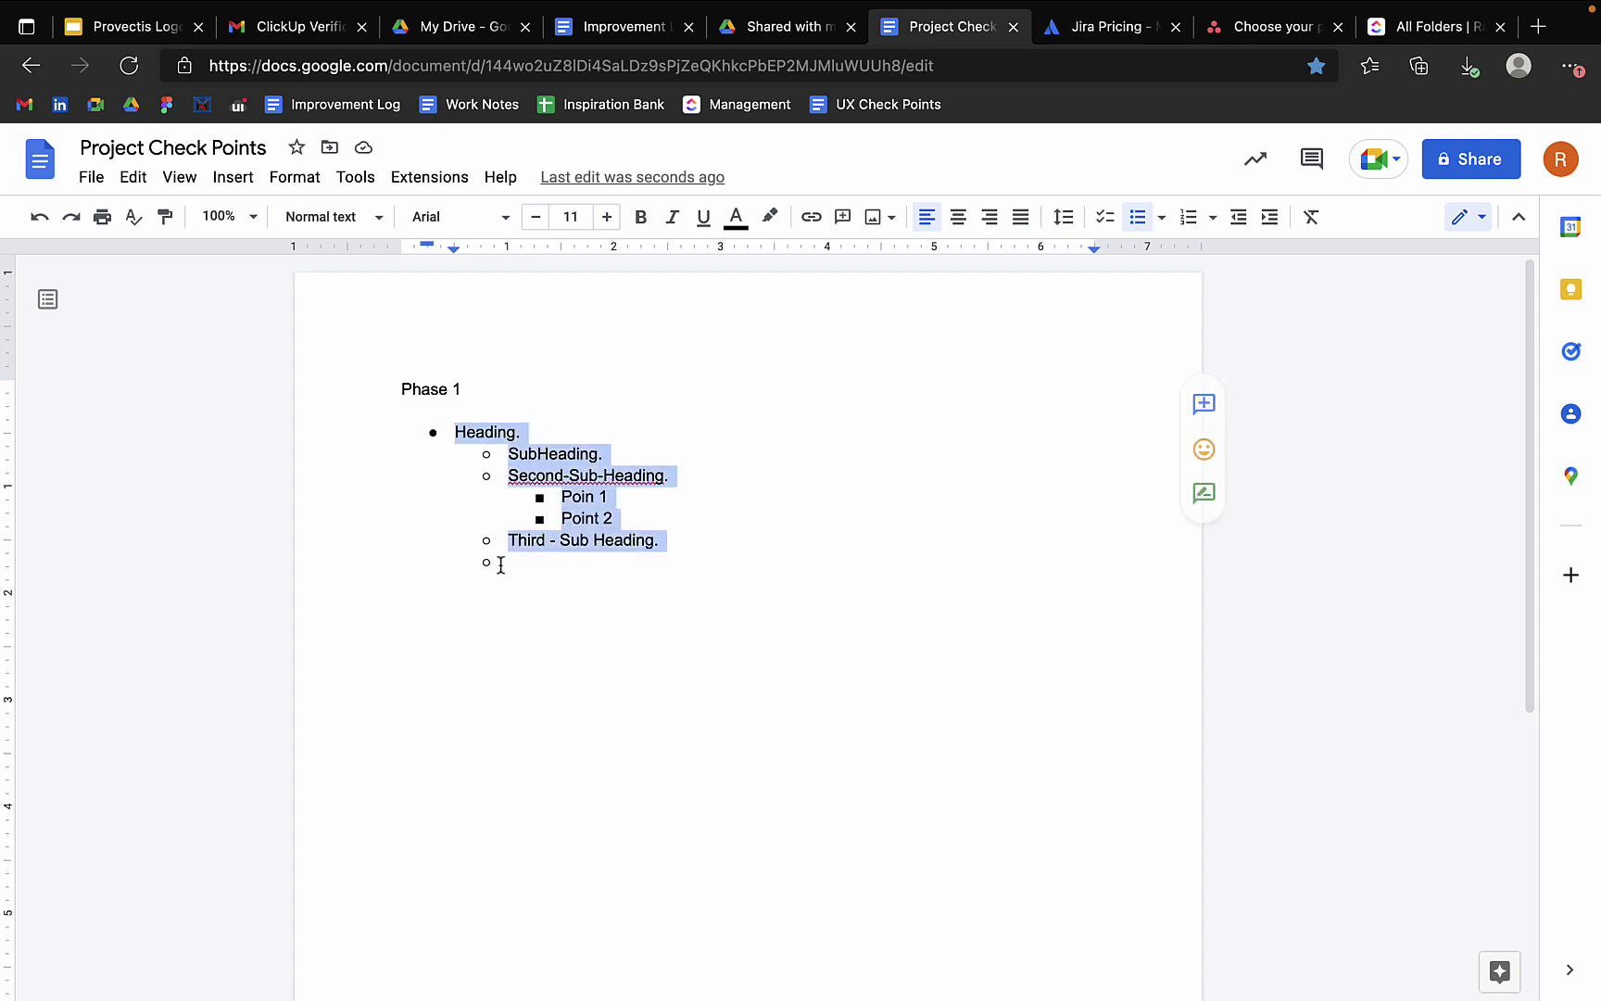
left_click(544, 572)
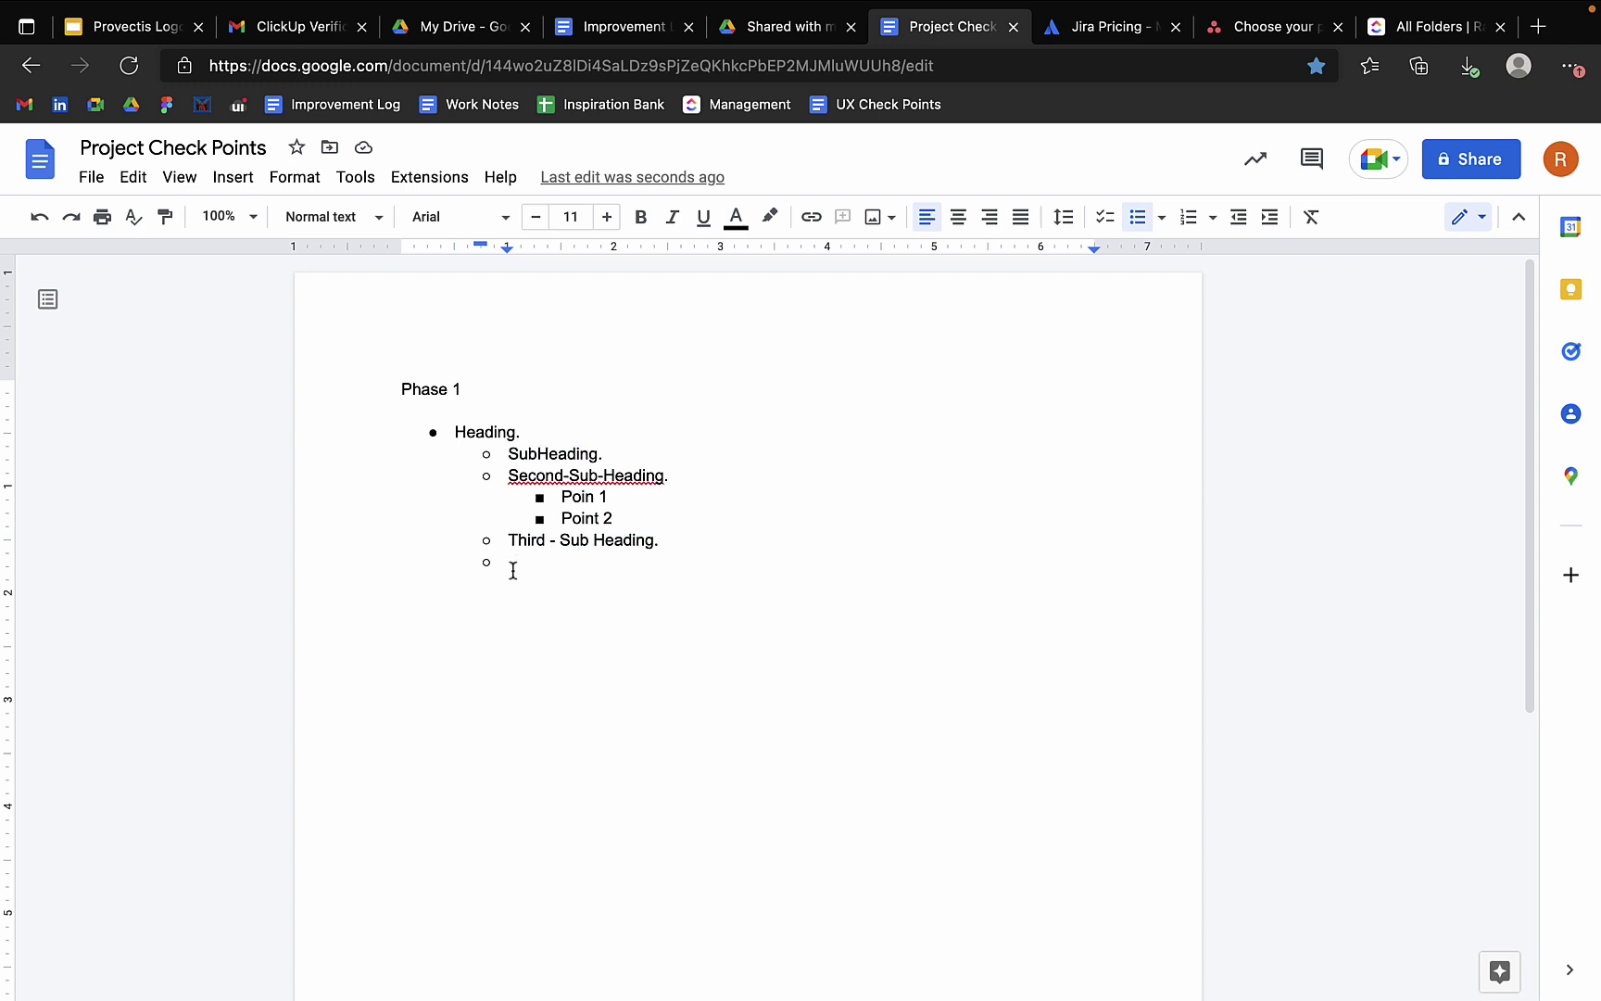
Step: Outdent the empty bullet to top level and enter '2nd Heading' as the second main bullet
key("shift+Tab")
type("2nd ")
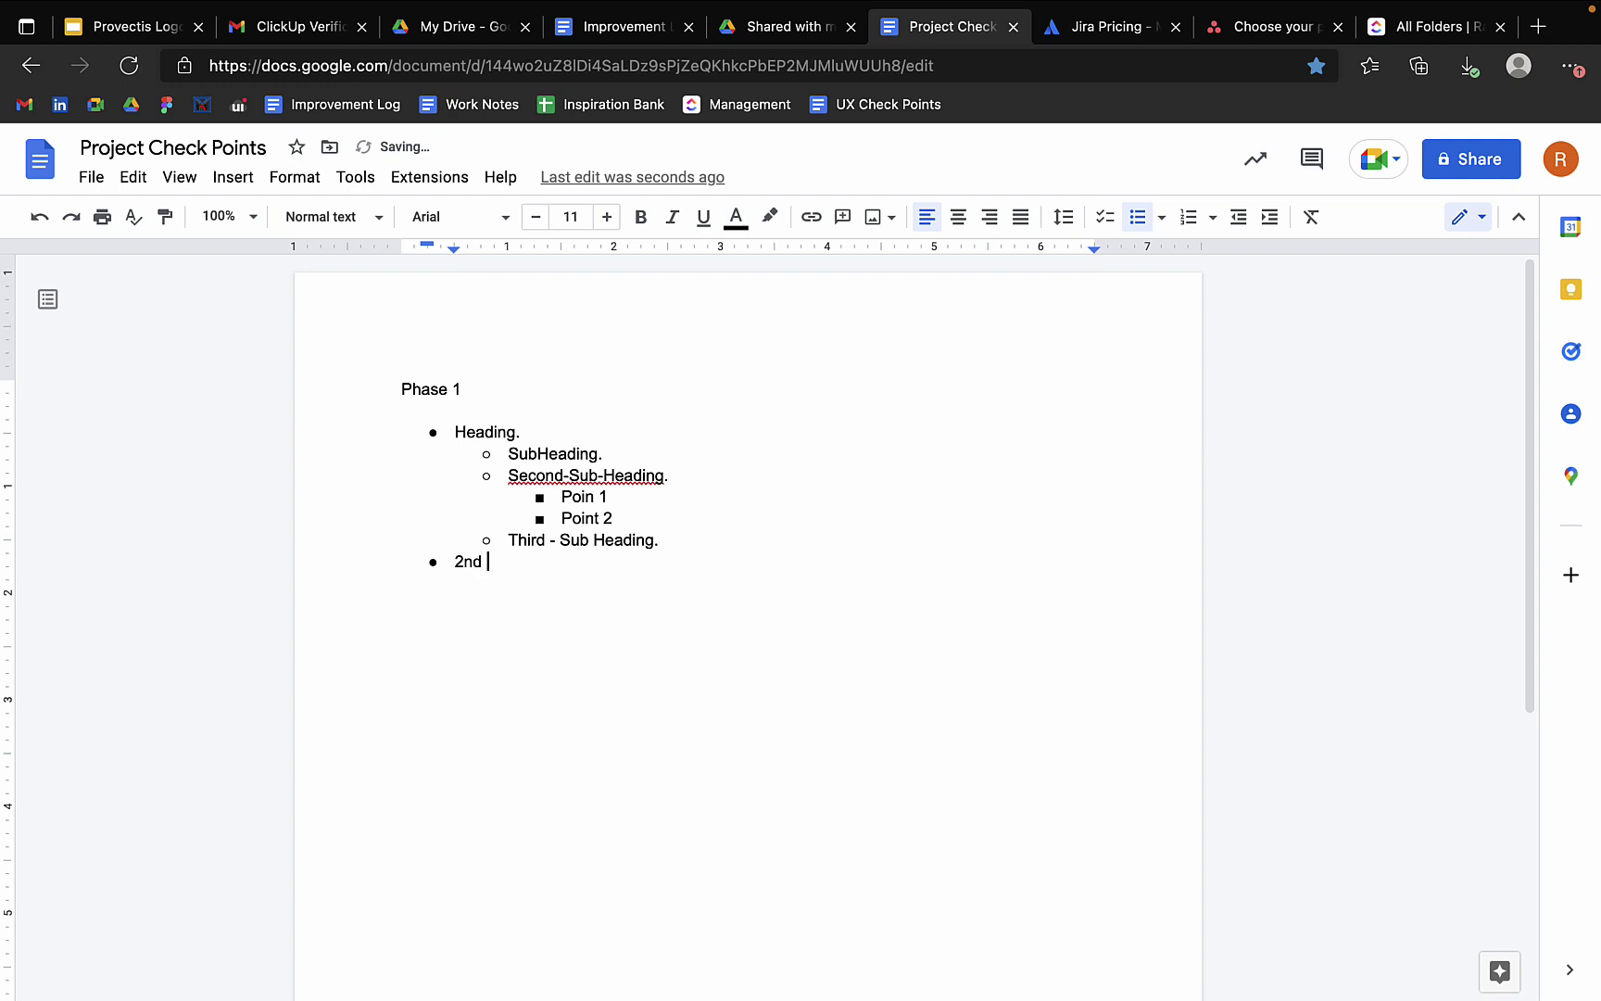
type("Heading")
right_click(888, 636)
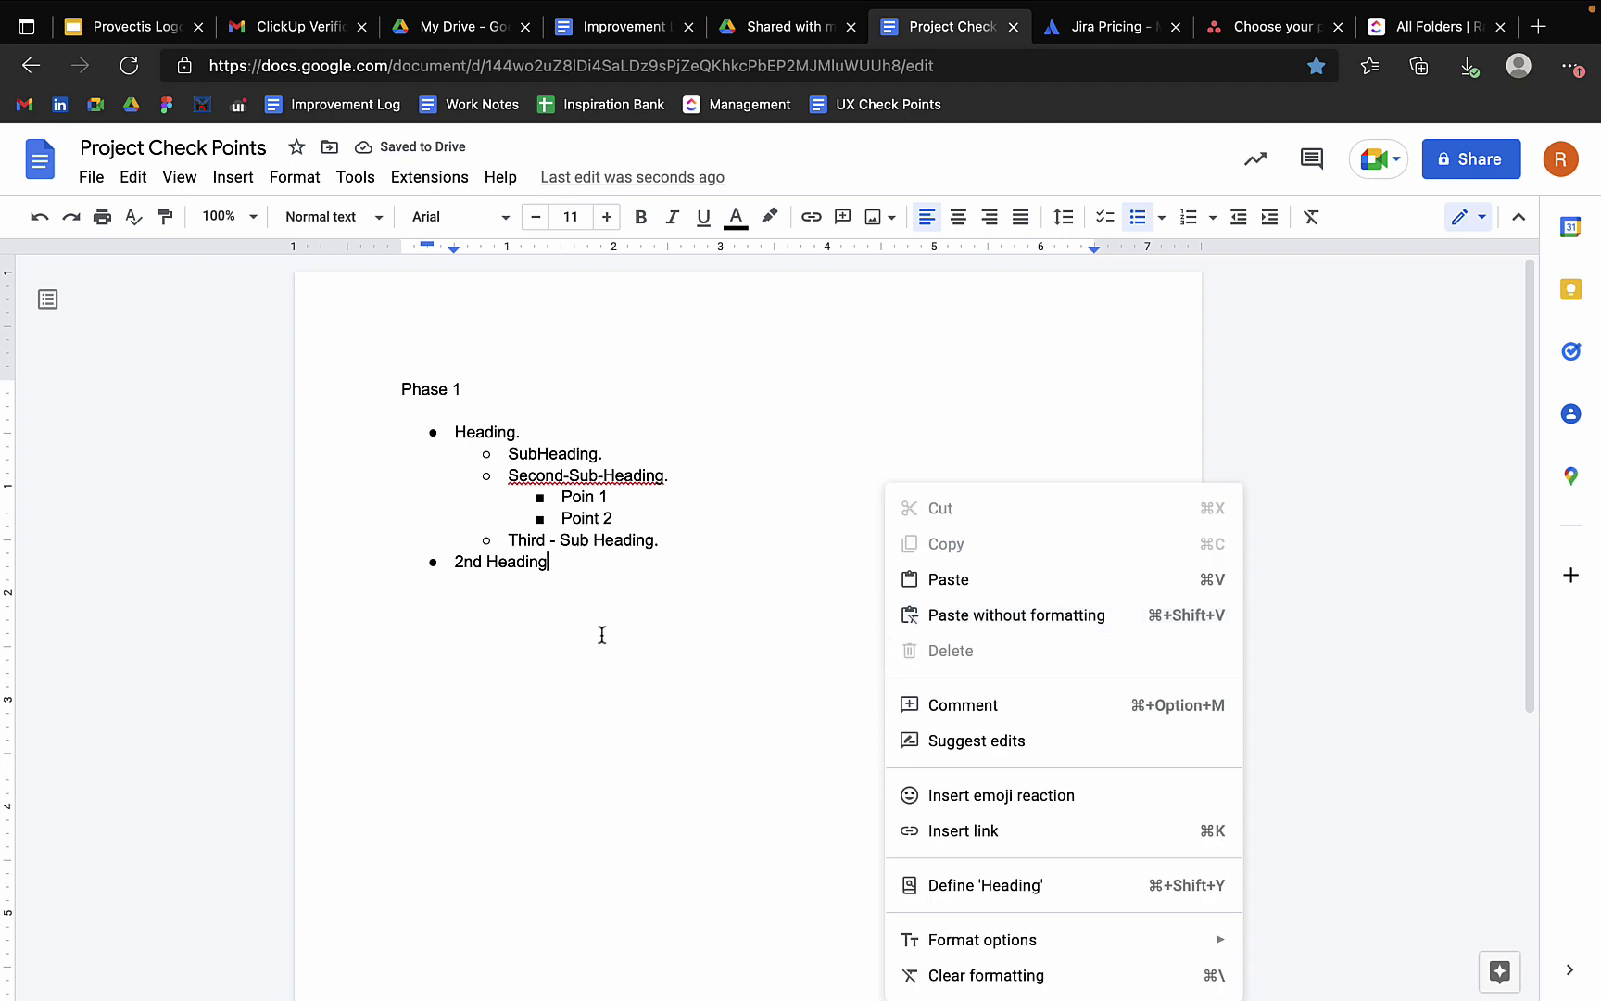